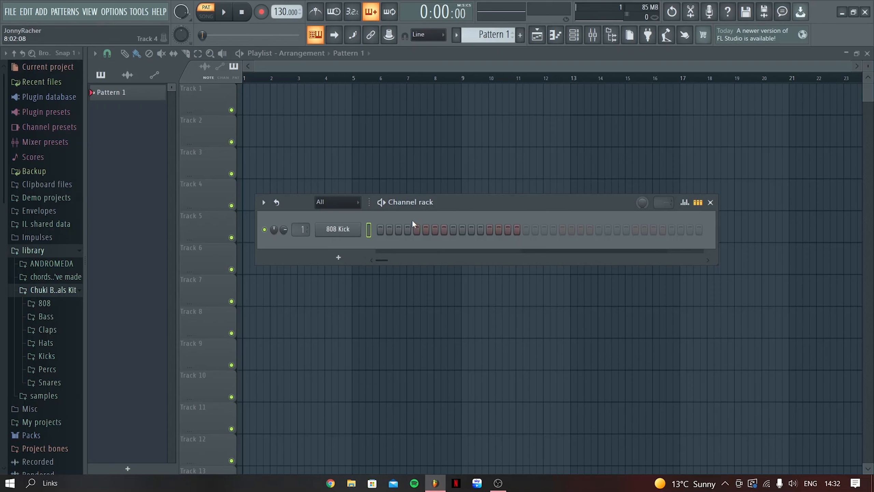
# Replace the 808 Kick channel's instrument with Sytrus and move its window clear for editing
pyautogui.rightClick(340, 231)
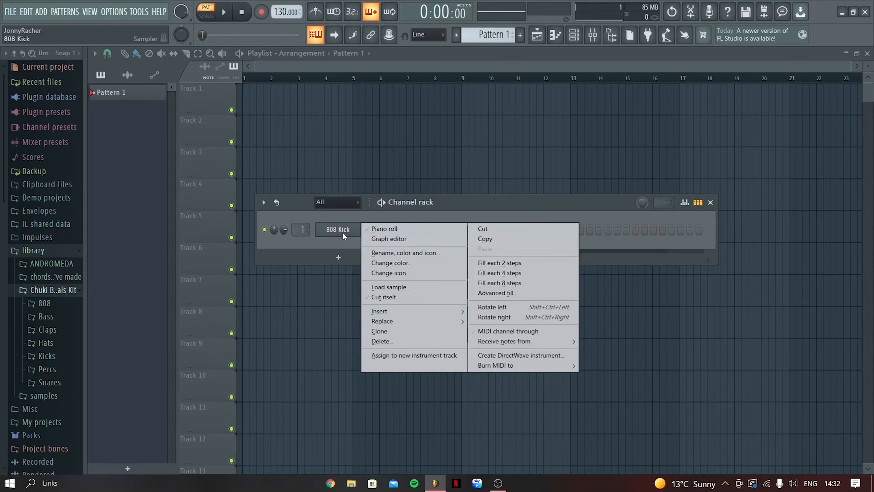
pyautogui.moveTo(458, 324)
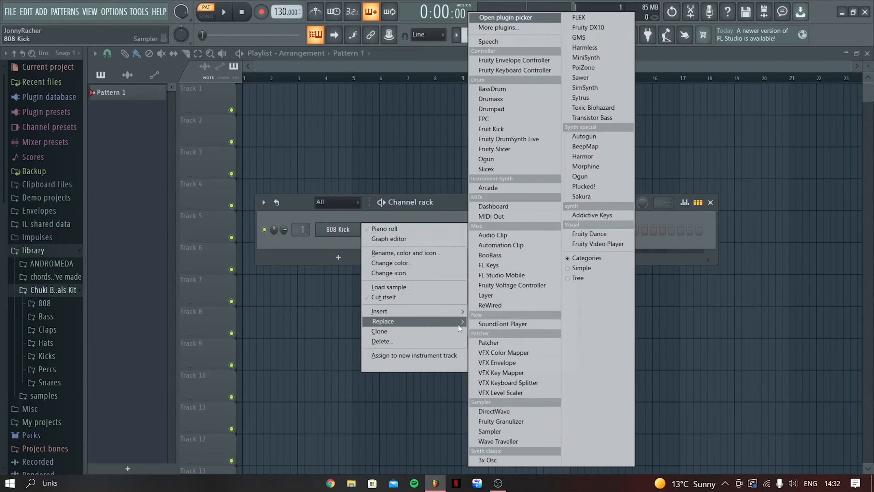
pyautogui.click(581, 97)
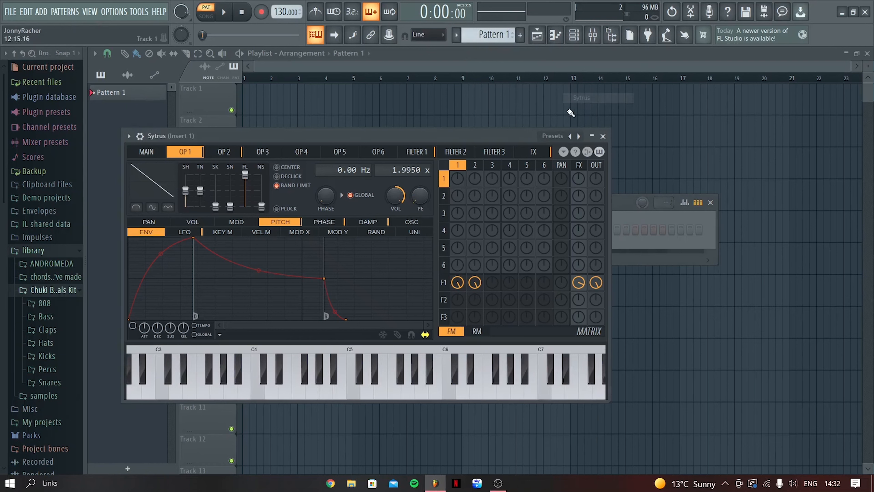
pyautogui.moveTo(400, 141); pyautogui.dragTo(516, 175)
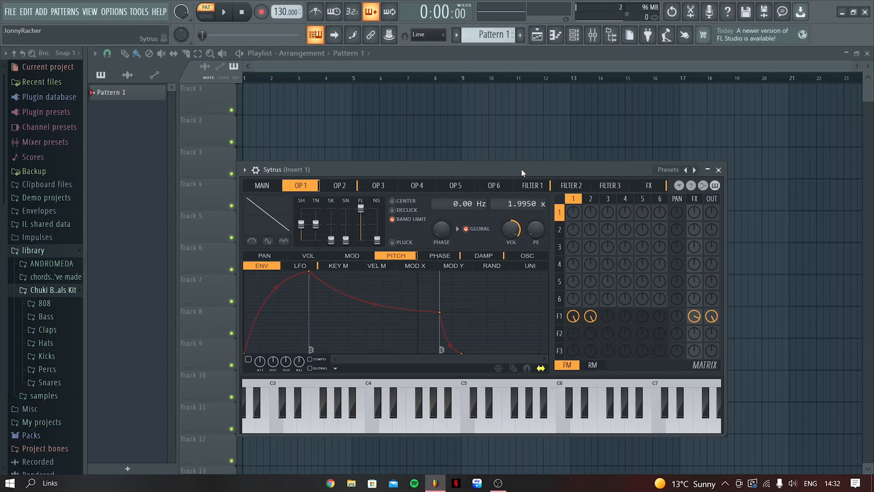
# Load the Default preset in Sytrus
pyautogui.click(244, 170)
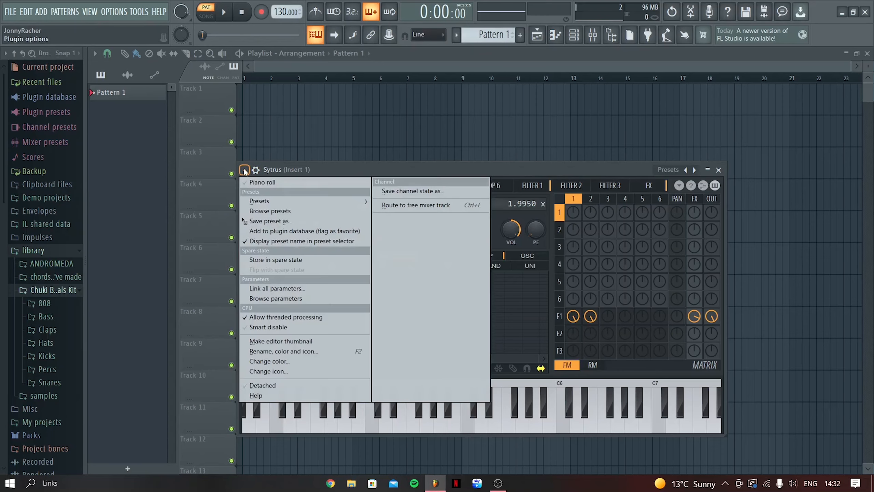
pyautogui.moveTo(257, 200)
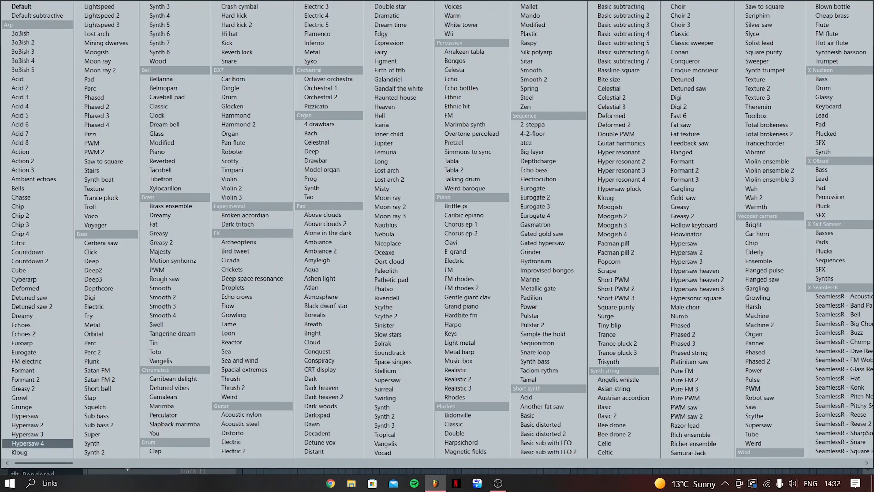
pyautogui.click(25, 5)
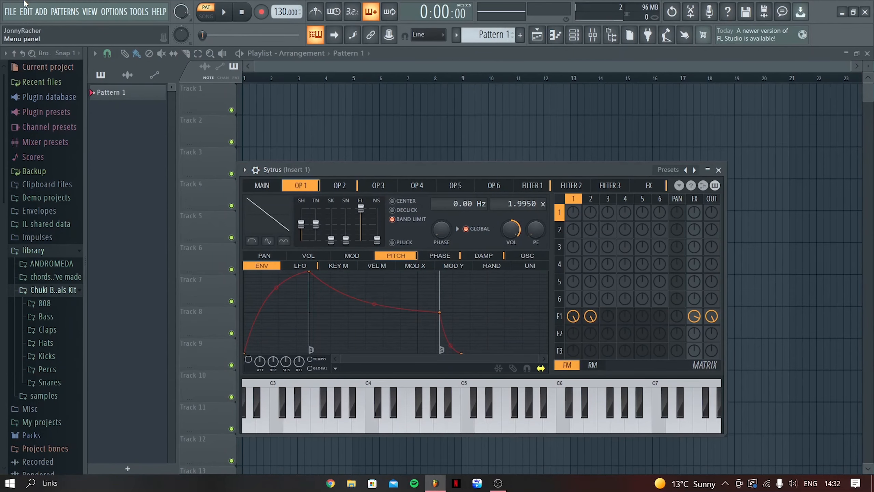
pyautogui.click(244, 169)
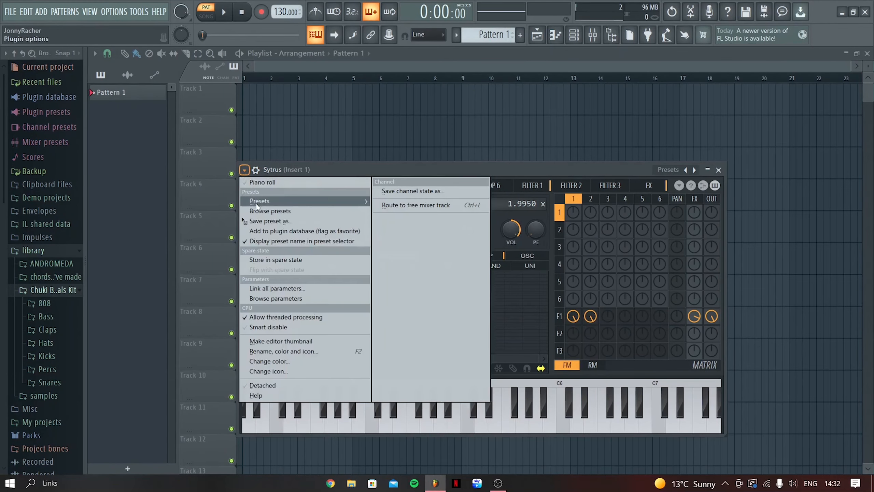
pyautogui.moveTo(257, 205)
pyautogui.click(21, 5)
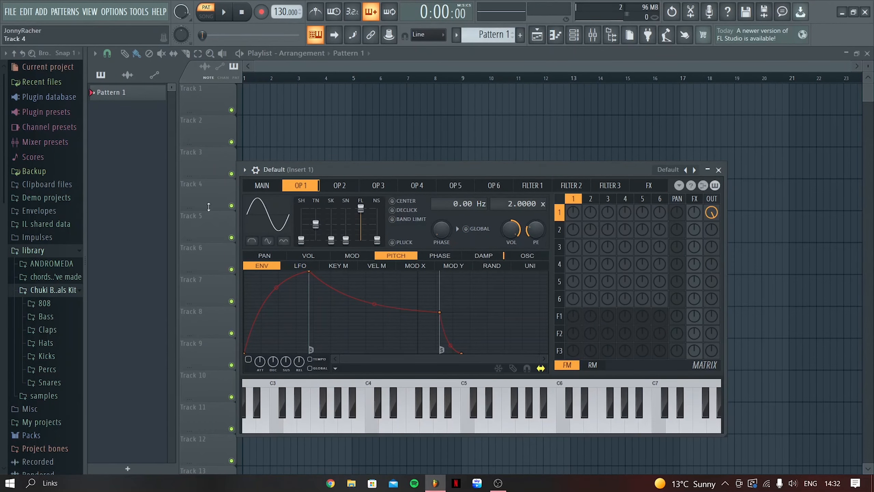
# Enable operator 1's volume envelope, move its peak to the very start for an instant attack, and audition the sound
pyautogui.click(297, 258)
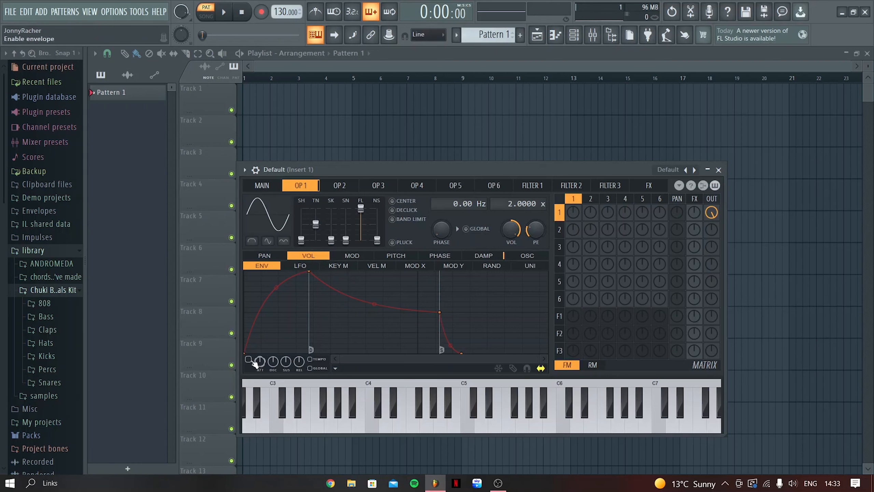
pyautogui.click(248, 359)
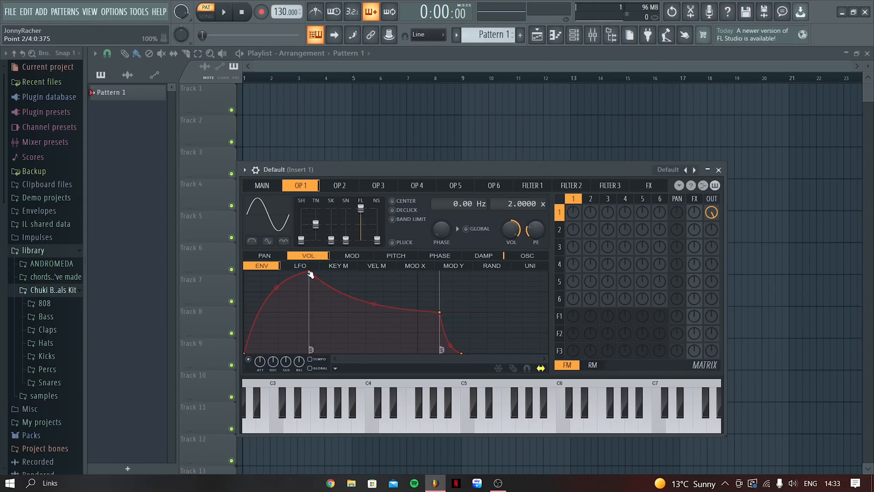
pyautogui.moveTo(310, 275); pyautogui.dragTo(235, 261)
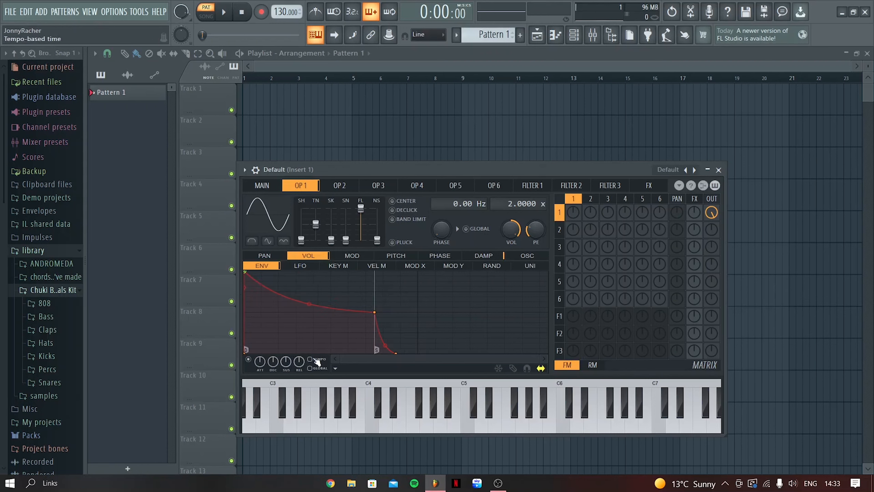
pyautogui.press('z')
pyautogui.press('z')
# Delete the volume envelope's last point and pull the remaining end point down to zero near the start for a short decay
pyautogui.rightClick(398, 352)
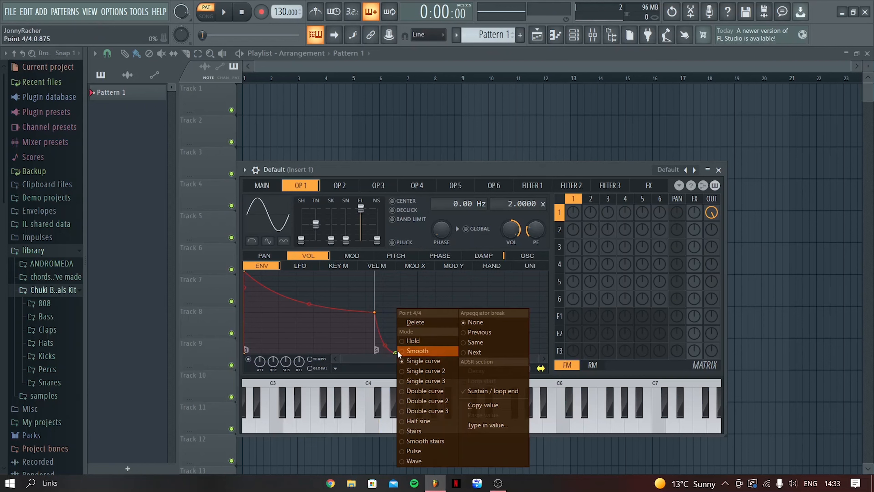
pyautogui.click(406, 320)
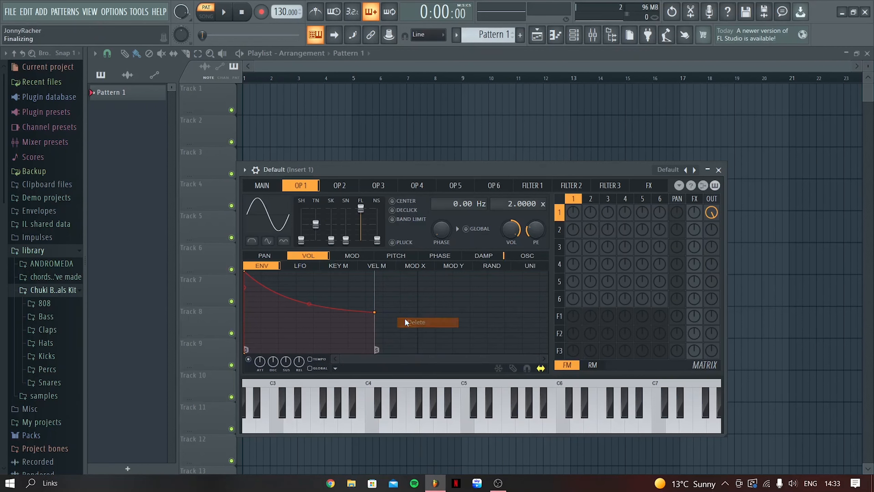
pyautogui.moveTo(374, 312); pyautogui.dragTo(259, 368)
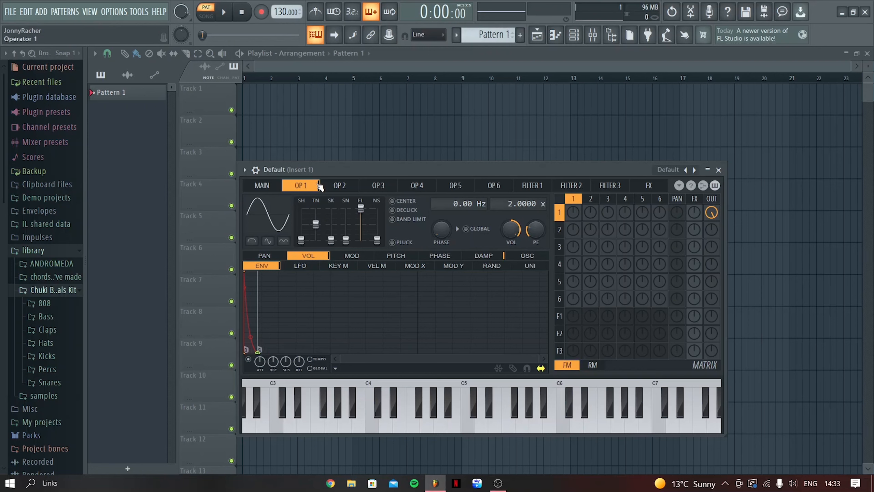
pyautogui.press('z')
pyautogui.press('z')
pyautogui.press('z')
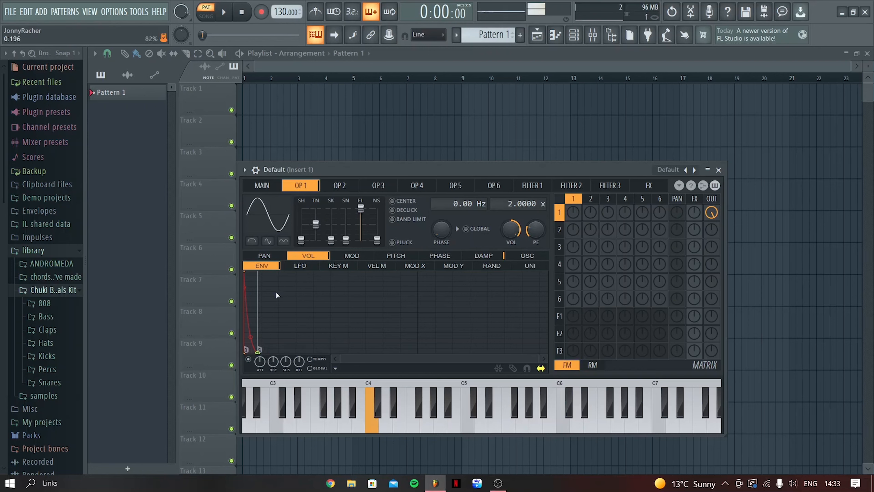
# Shorten the volume envelope's decay slightly more and audition the sound repeatedly
pyautogui.moveTo(260, 349)
pyautogui.mouseDown()
pyautogui.moveTo(251, 358)
pyautogui.moveTo(258, 358)
pyautogui.mouseUp()
pyautogui.press('z')
pyautogui.press('z')
pyautogui.press('z')
pyautogui.press('z')
pyautogui.press('z')
pyautogui.press('z')
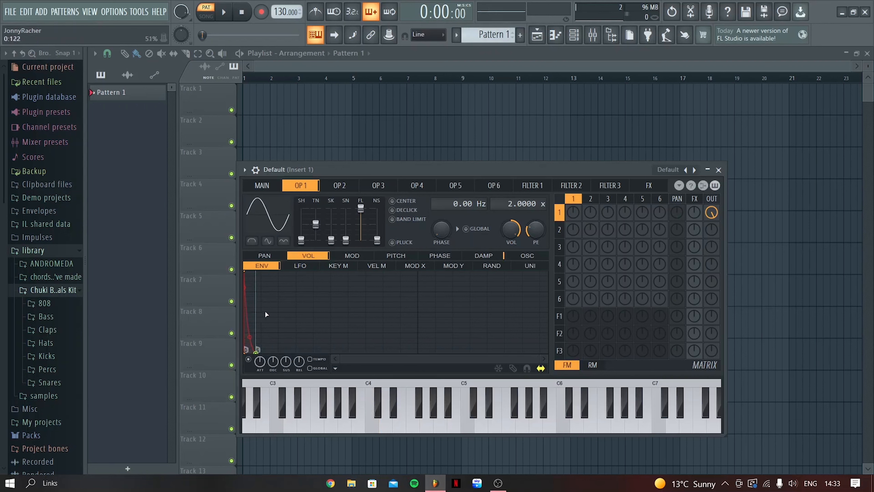
pyautogui.press('z')
# Enable operator 1's pitch envelope and move its peak to the very start
pyautogui.click(391, 258)
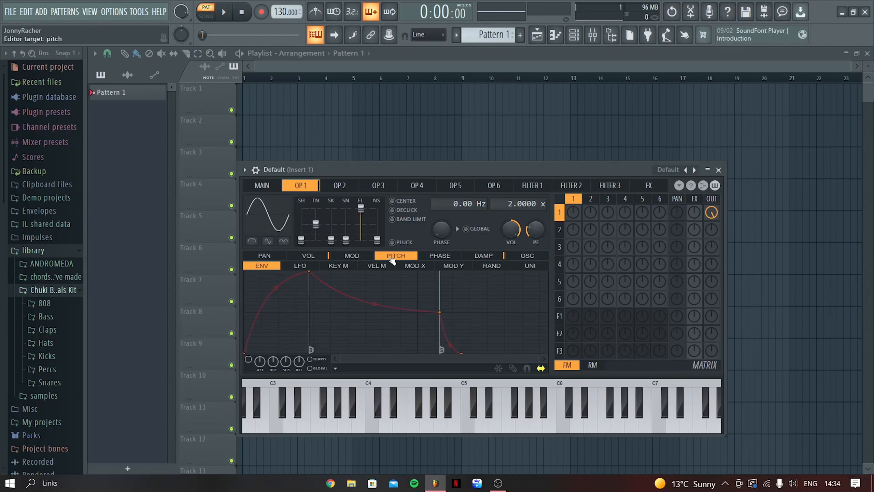
pyautogui.click(248, 359)
pyautogui.moveTo(309, 274); pyautogui.dragTo(234, 271)
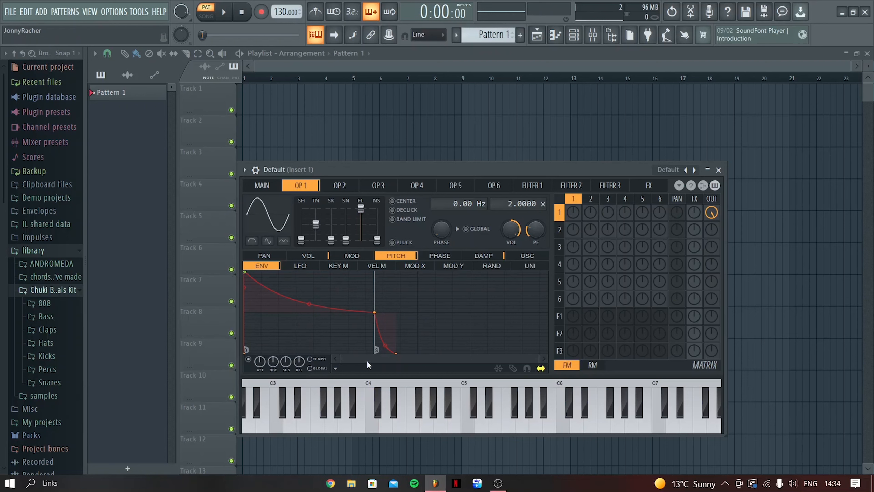
# Delete the pitch envelope's last point and pull the remaining end point down to the minimum near the start
pyautogui.rightClick(393, 356)
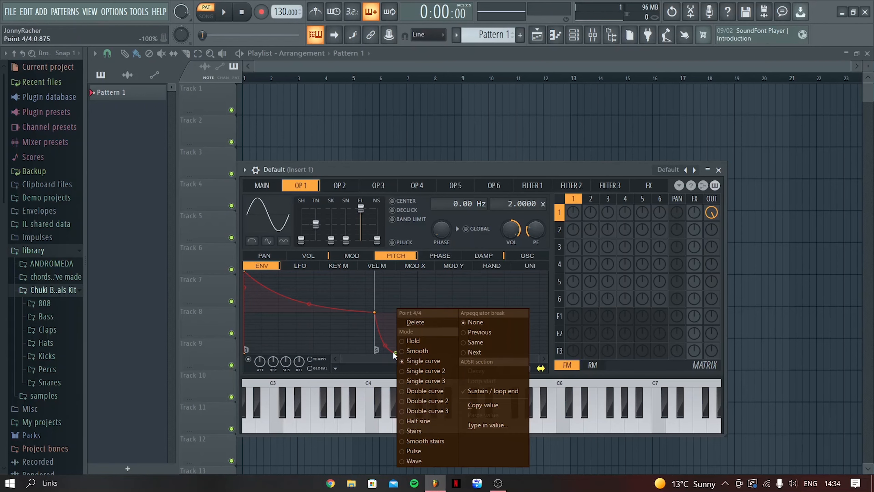
pyautogui.click(406, 324)
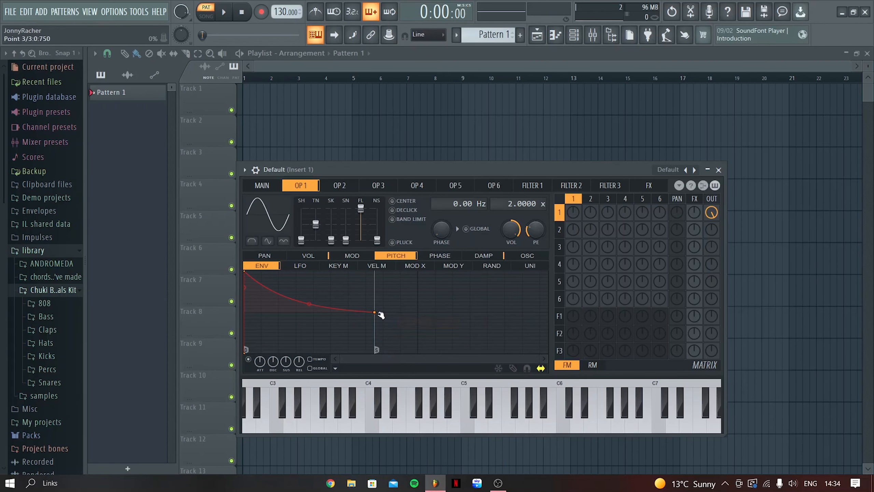
pyautogui.moveTo(379, 314); pyautogui.dragTo(259, 362)
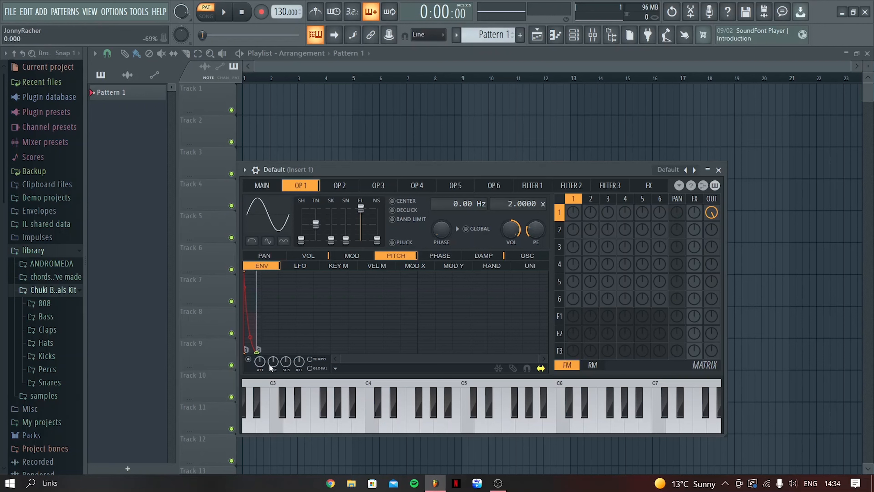
pyautogui.press('z')
# Fine-tune the pitch envelope's end point for a slightly shorter pitch drop, auditioning the kick after each adjustment
pyautogui.moveTo(257, 350); pyautogui.dragTo(252, 350)
pyautogui.press('z')
pyautogui.press('z')
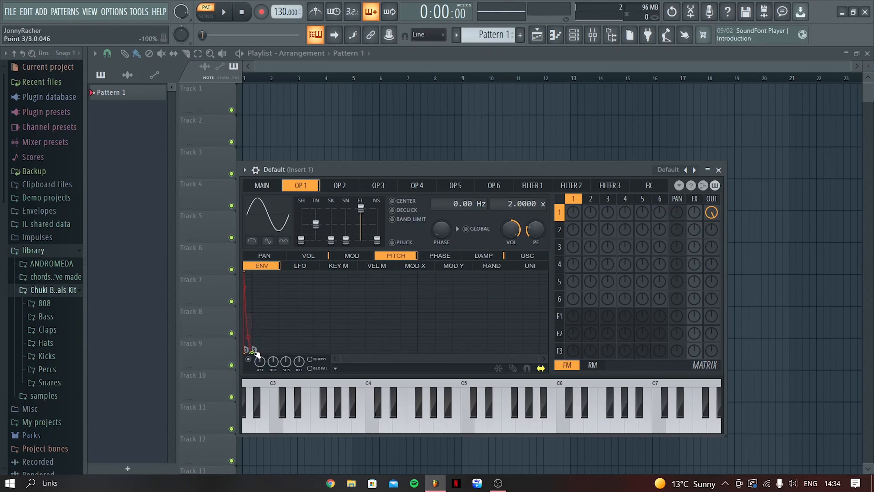
pyautogui.moveTo(254, 353); pyautogui.dragTo(261, 333)
pyautogui.press('z')
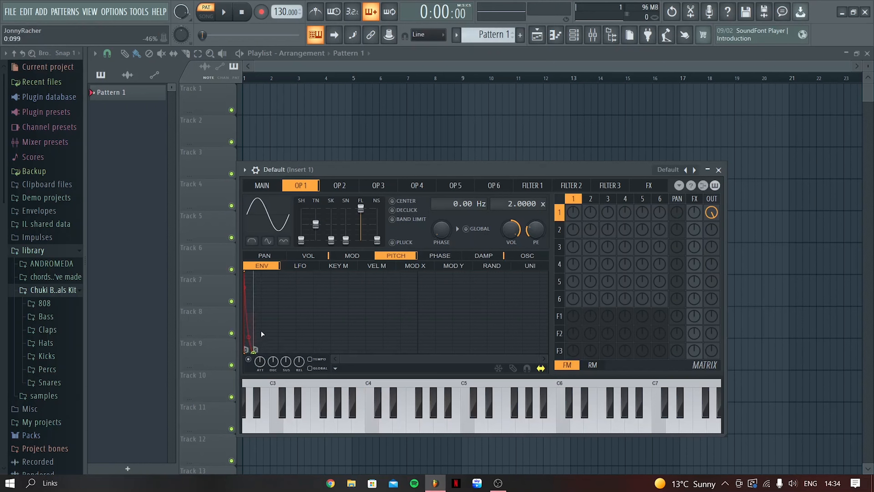
pyautogui.press('z')
pyautogui.press('z')
pyautogui.press('z')
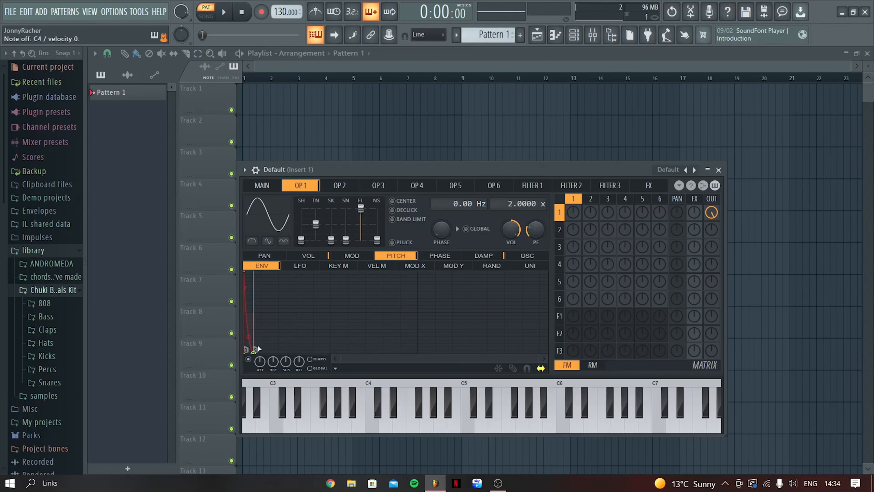
pyautogui.press('z')
pyautogui.press('z')
# Close the Sytrus window, select Insert 1 in the mixer and play a note to check its signal
pyautogui.click(718, 170)
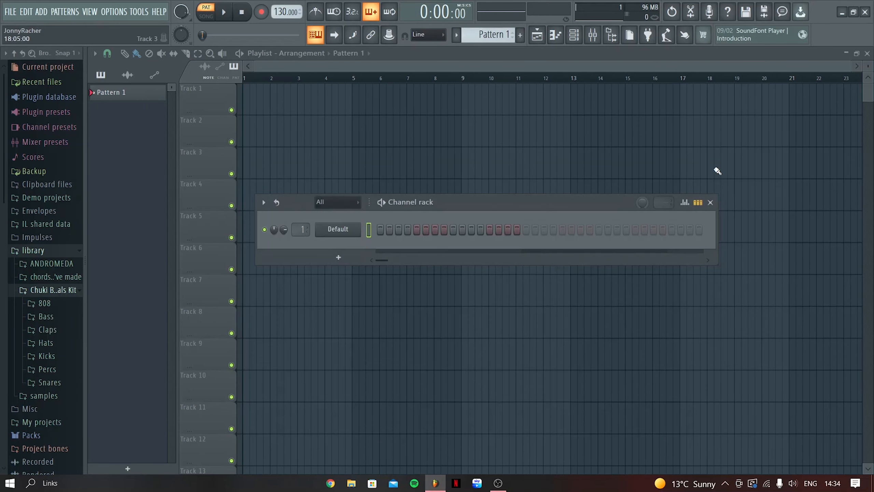
pyautogui.click(598, 34)
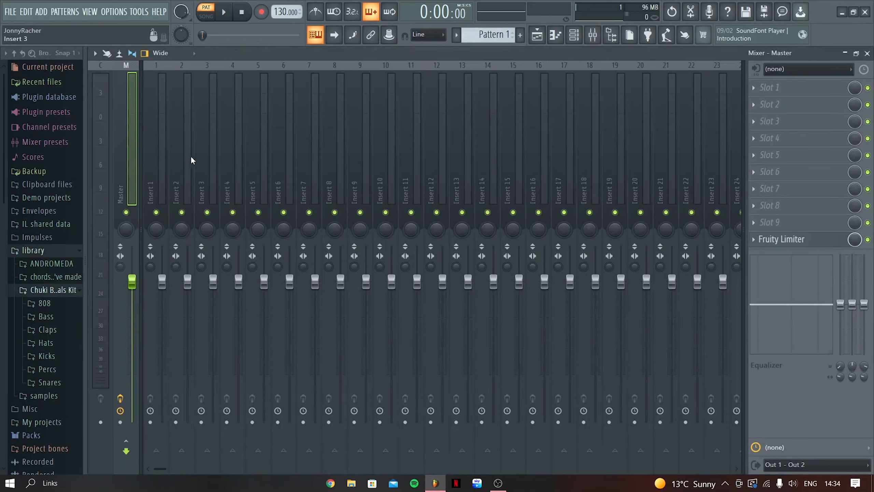
pyautogui.click(160, 164)
pyautogui.press('q')
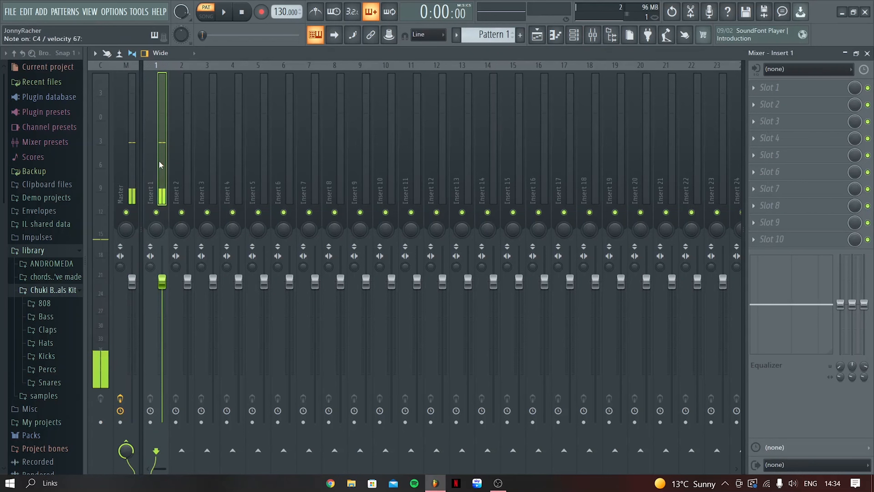
# Rename the Insert 1 mixer track as kick
pyautogui.rightClick(151, 183)
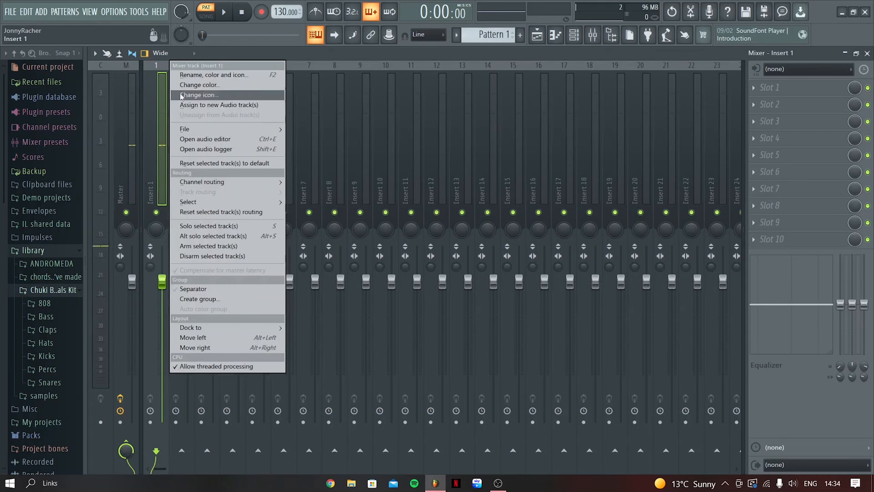
pyautogui.click(188, 75)
pyautogui.write('kick')
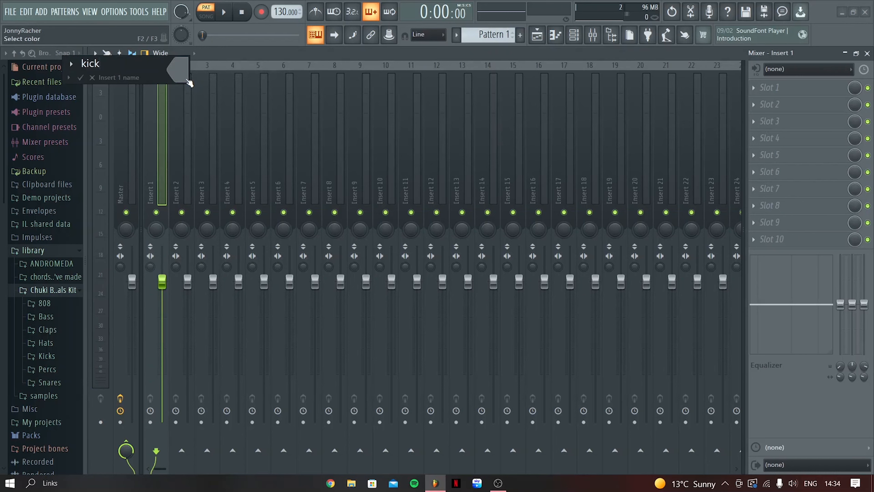
pyautogui.press('Return')
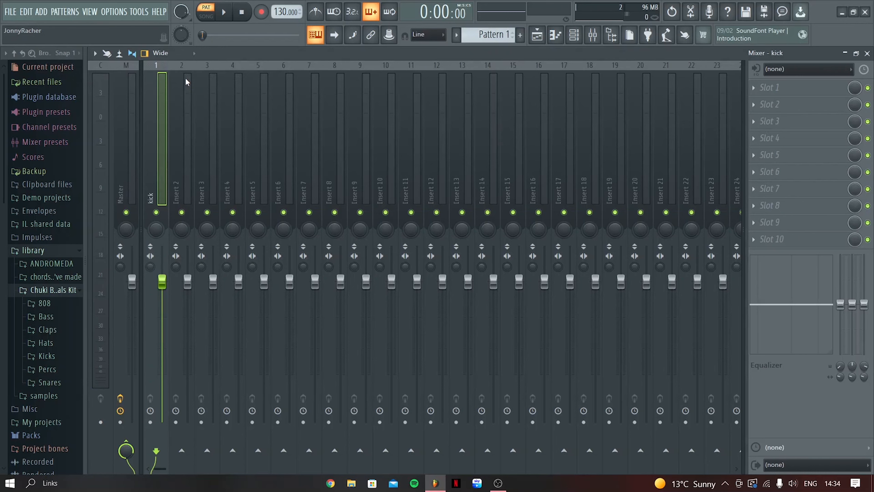
# Load Edison into slot 1 of the kick track and start recording the sound on input
pyautogui.click(759, 88)
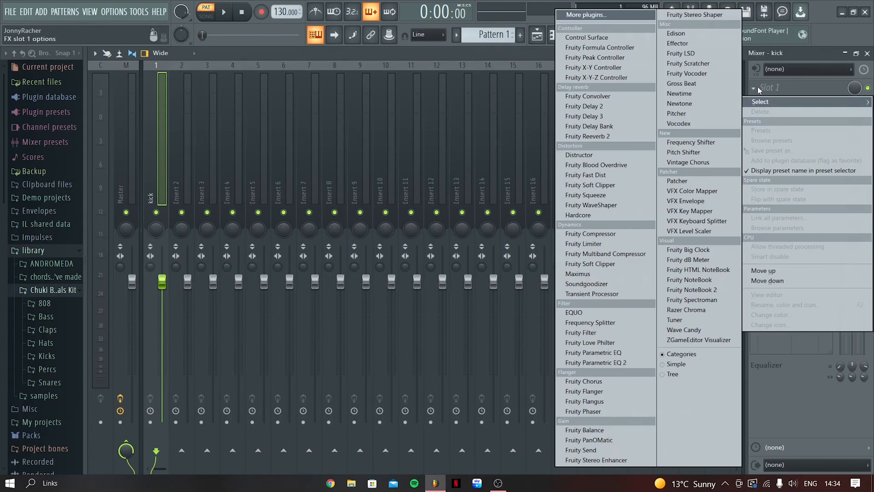
pyautogui.click(676, 33)
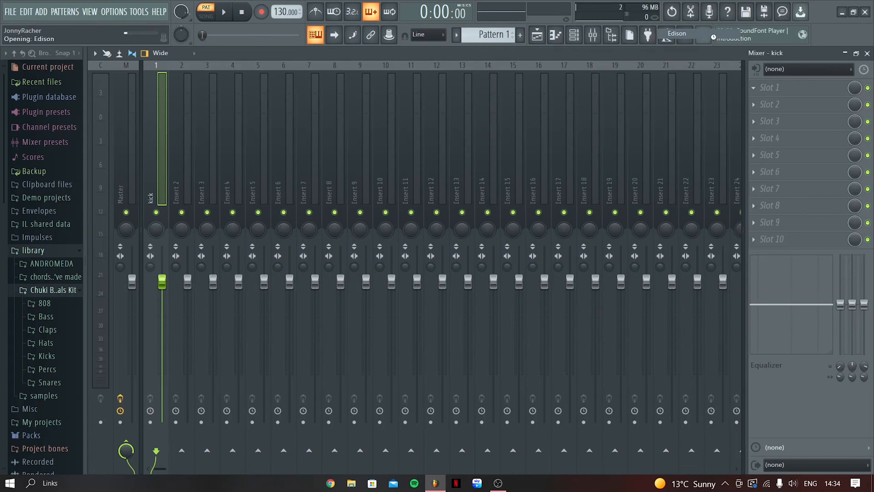
pyautogui.moveTo(440, 153); pyautogui.dragTo(499, 153)
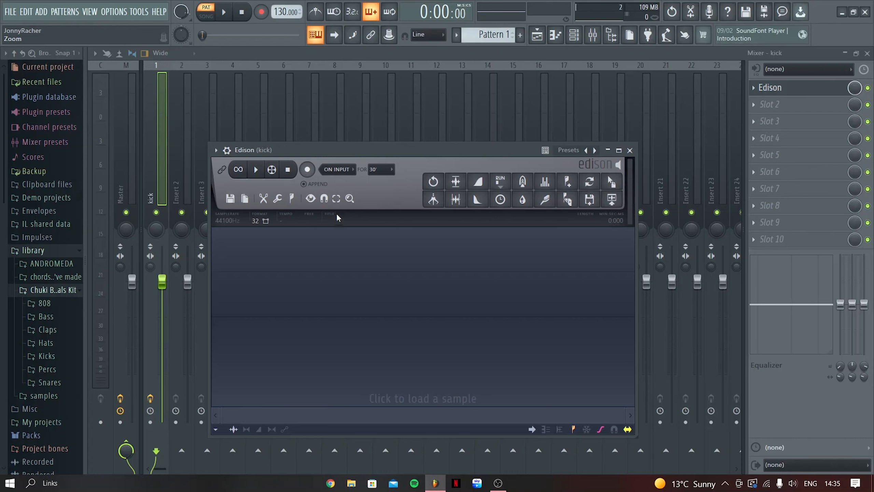
pyautogui.click(307, 169)
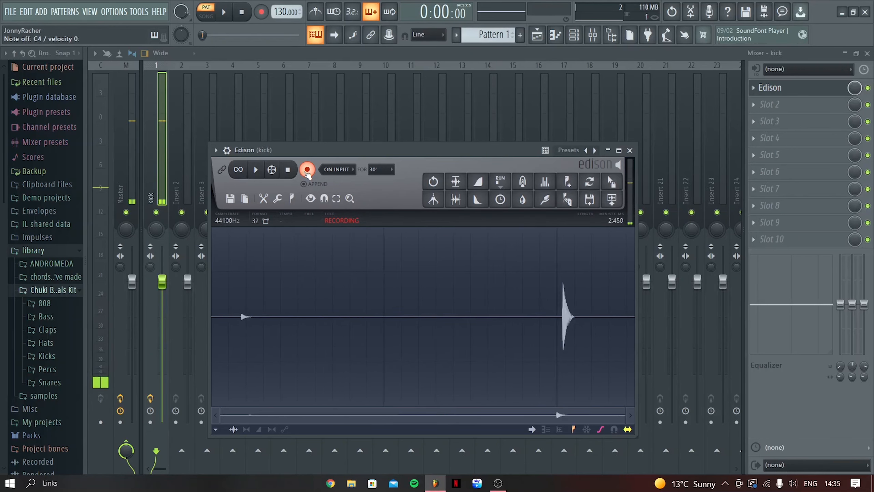
# Stop the current Edison recording and reload Edison in slot 1 of the kick track to get an empty recorder
pyautogui.click(308, 172)
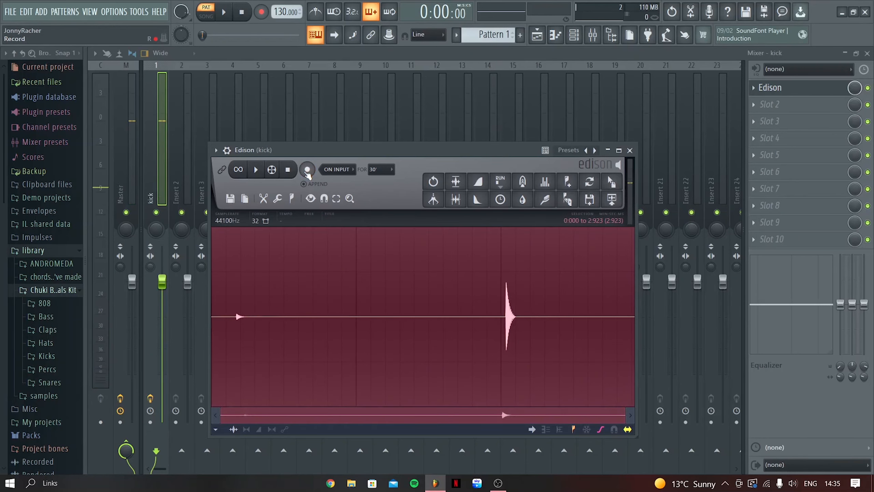
pyautogui.click(629, 150)
pyautogui.click(753, 90)
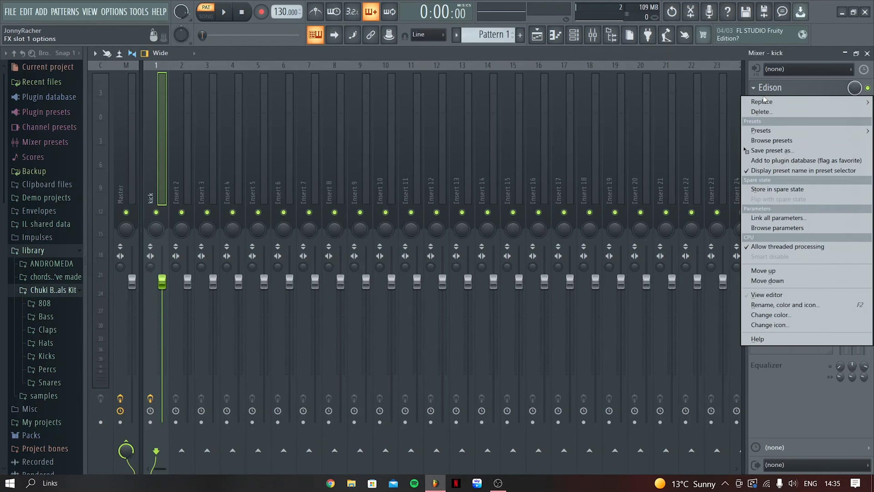
pyautogui.moveTo(763, 101)
pyautogui.click(676, 33)
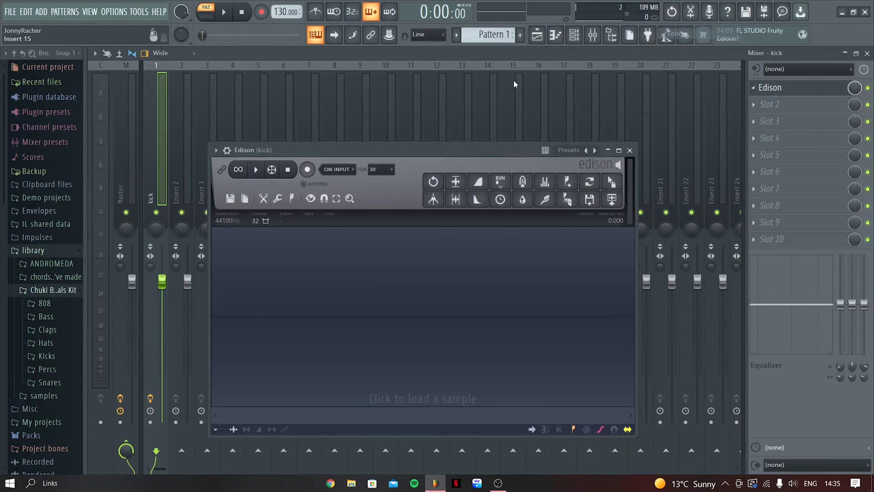
# Record a new take of the kick in Edison, send it to the playlist as an audio clip and view the playlist
pyautogui.click(307, 169)
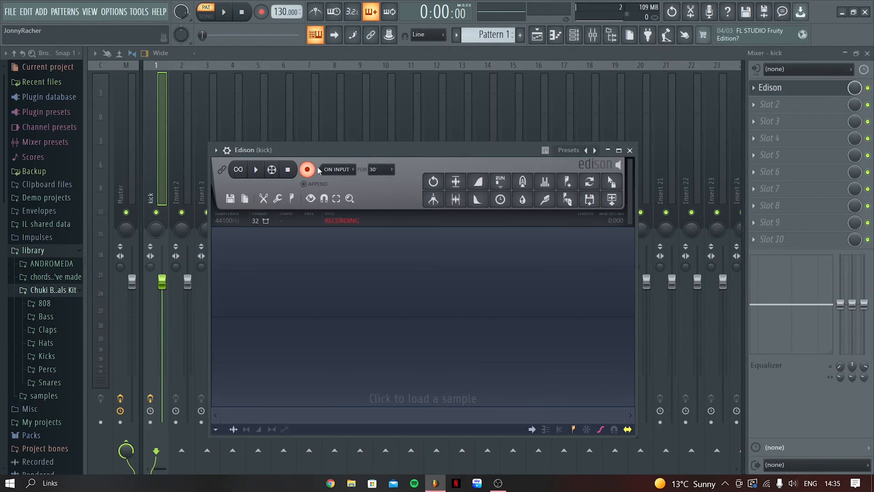
pyautogui.click(311, 170)
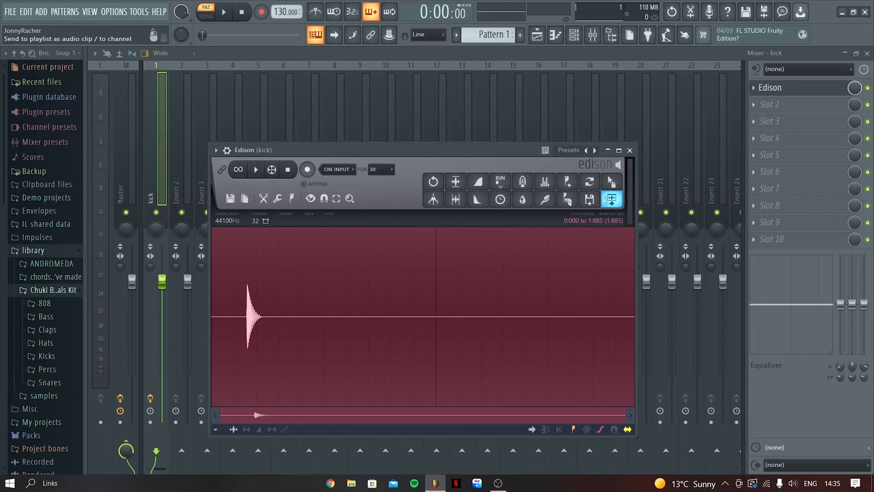
pyautogui.click(606, 200)
pyautogui.click(629, 150)
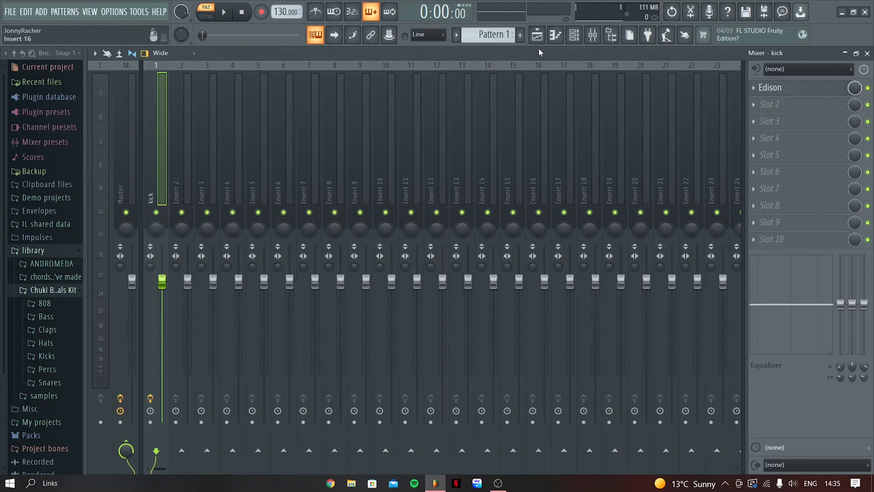
pyautogui.click(537, 35)
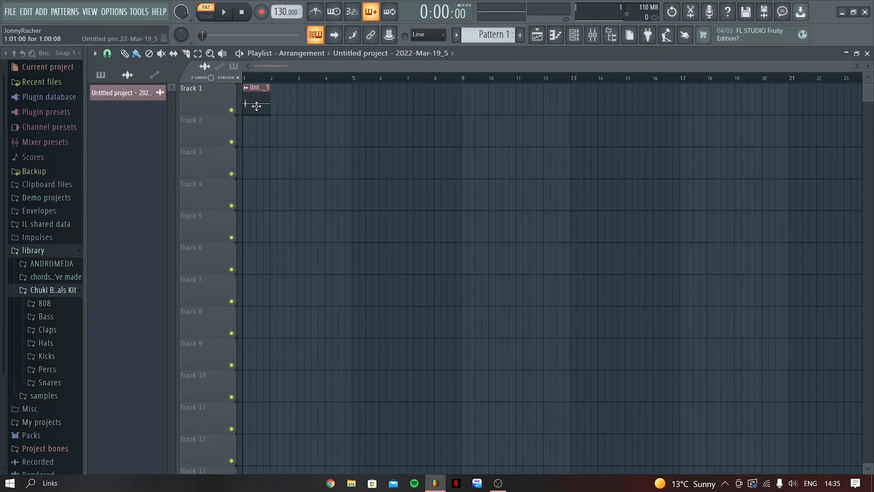
# Raise the recorded clip's sample start offset to cut the leading silence, and place a hit on its first step in the channel rack
pyautogui.click(573, 34)
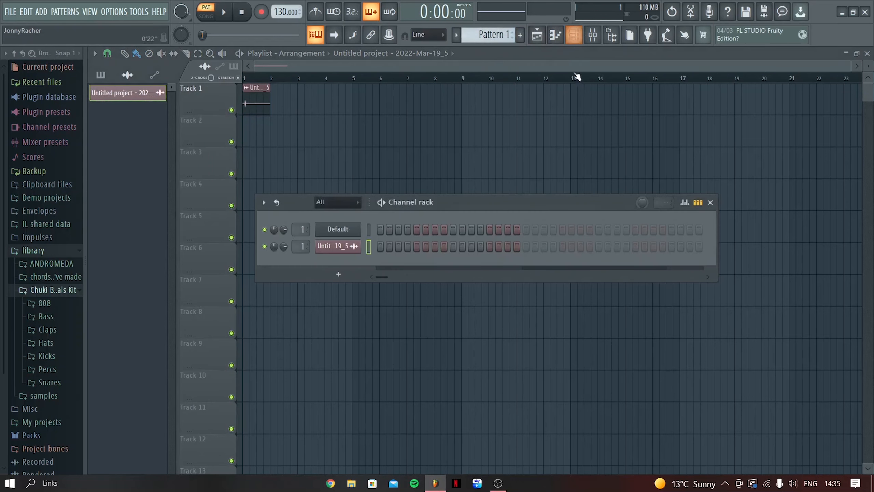
pyautogui.click(355, 245)
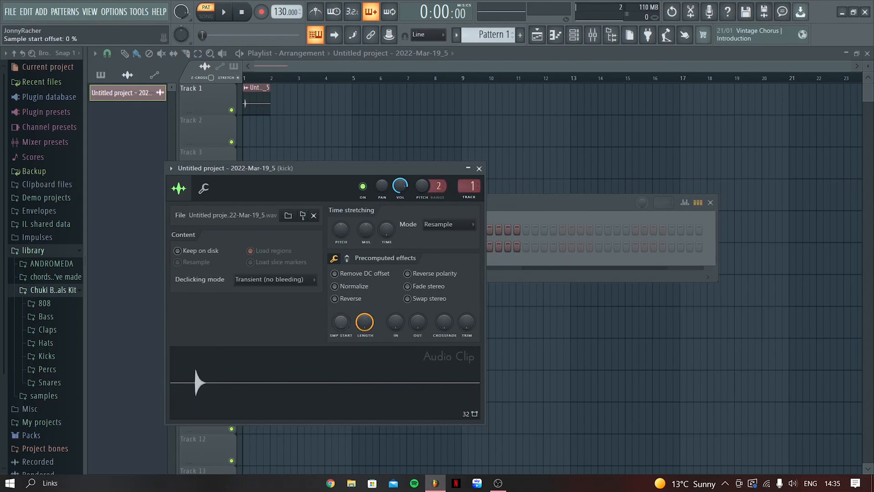
pyautogui.moveTo(341, 322); pyautogui.dragTo(341, 313)
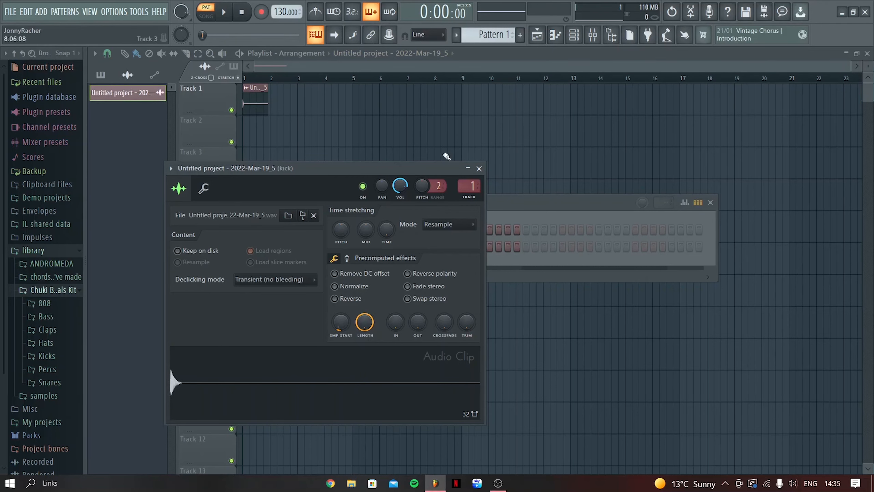
pyautogui.click(479, 168)
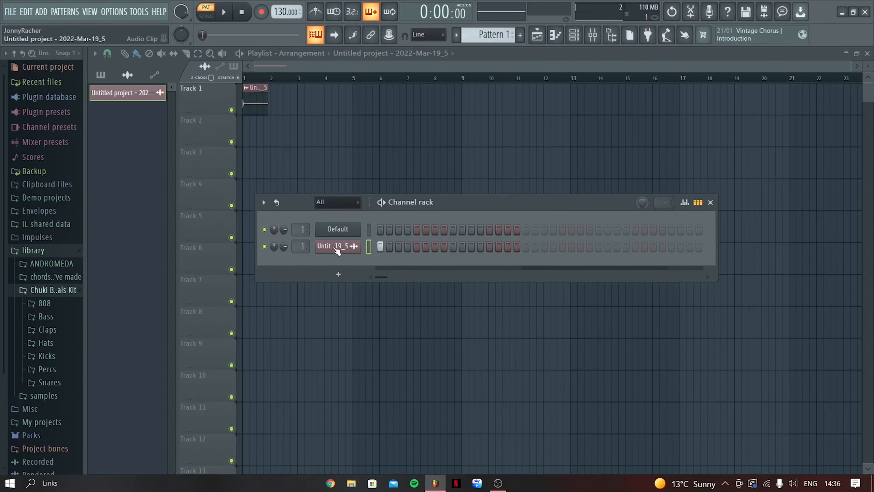
# Fine-tune the recorded clip's sample start offset to 9% so the kick starts right at its transient
pyautogui.click(333, 246)
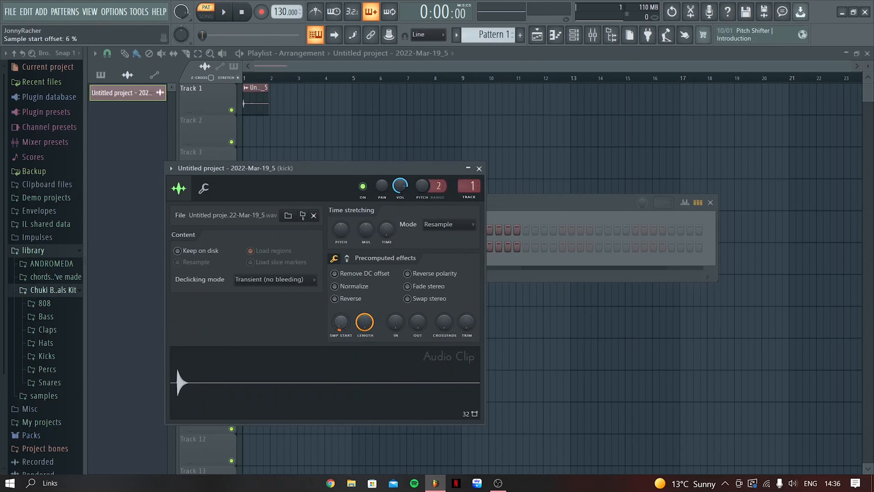
pyautogui.click(478, 168)
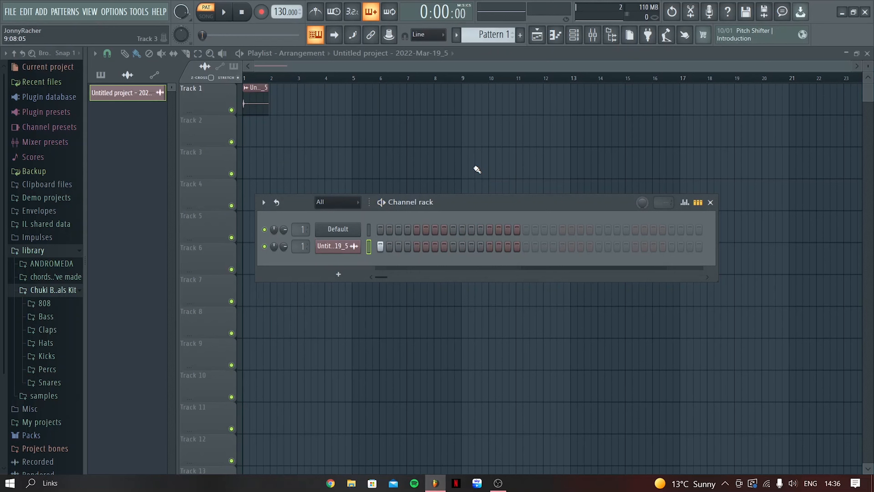
pyautogui.click(354, 247)
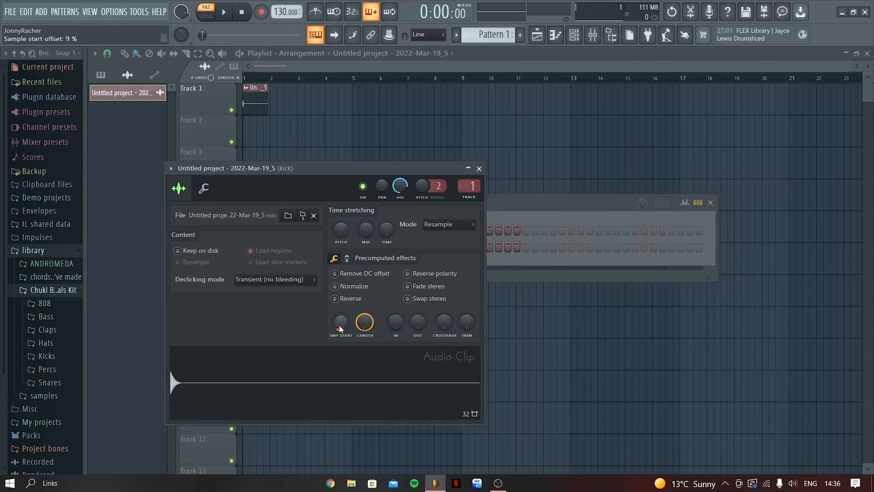
# Boost the recorded clip's gain in its precomputed effects, settling on 43%, and audition the pattern
pyautogui.click(346, 259)
pyautogui.moveTo(340, 282); pyautogui.dragTo(340, 267)
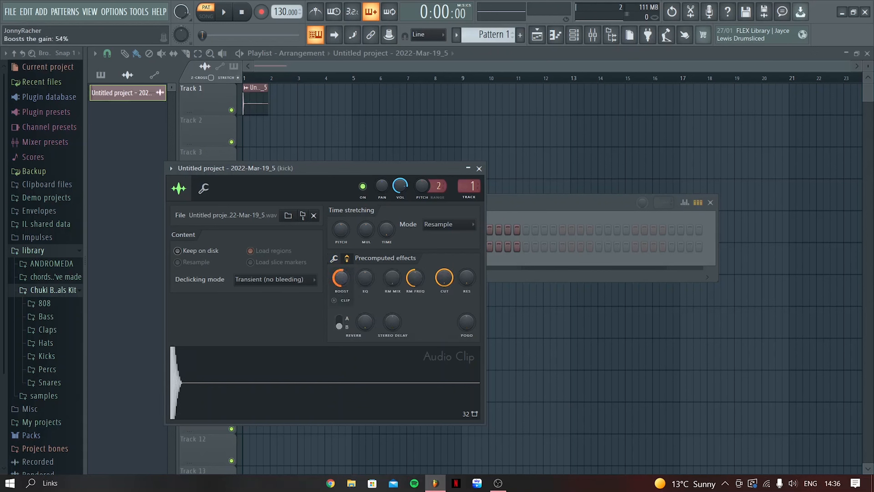
pyautogui.click(479, 169)
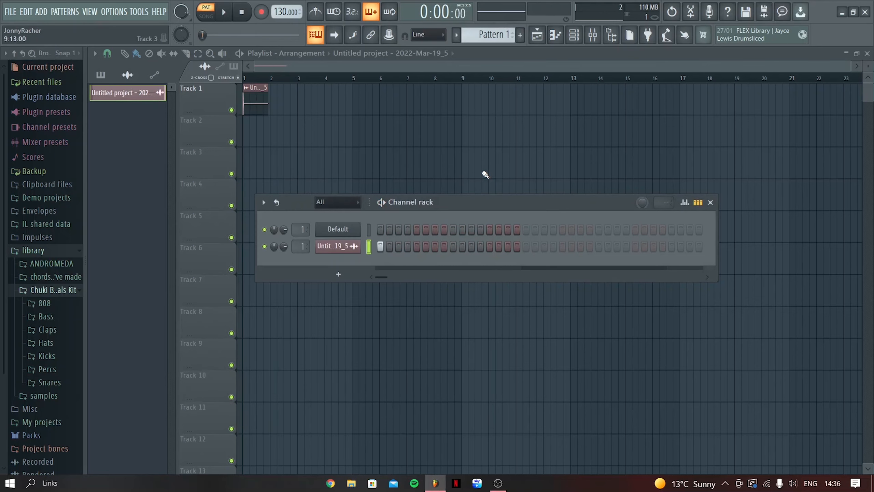
pyautogui.click(349, 249)
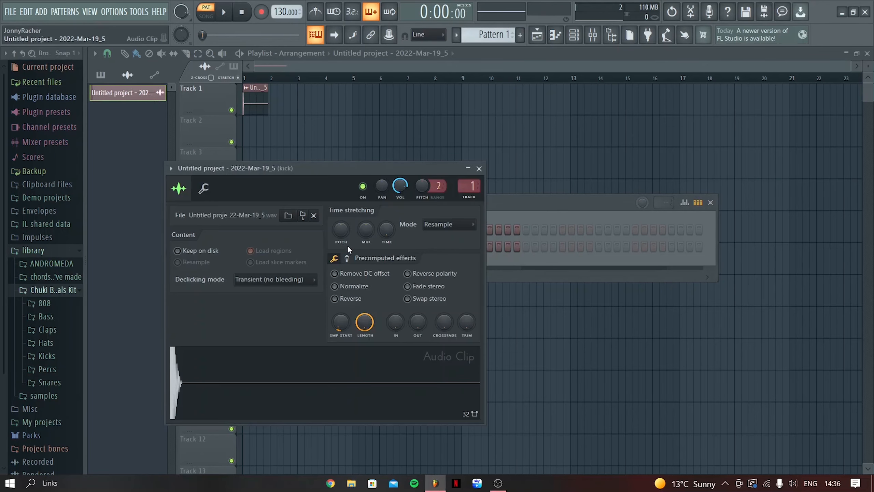
pyautogui.click(347, 258)
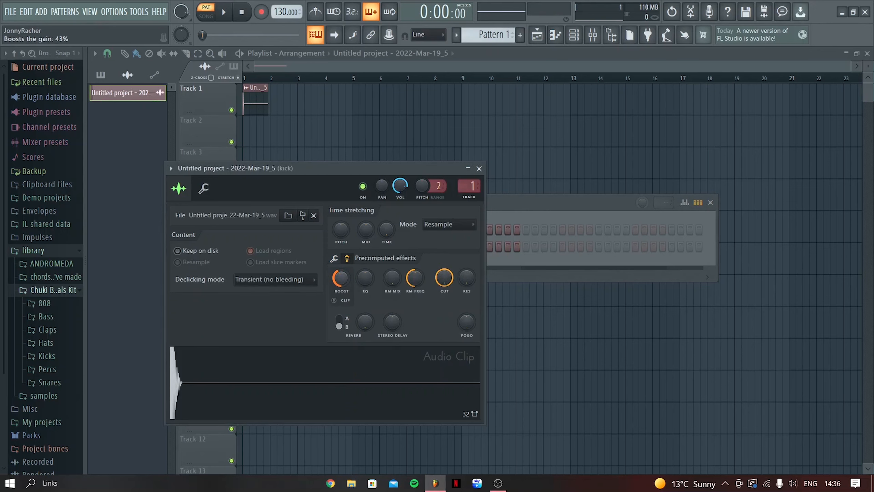
pyautogui.click(479, 168)
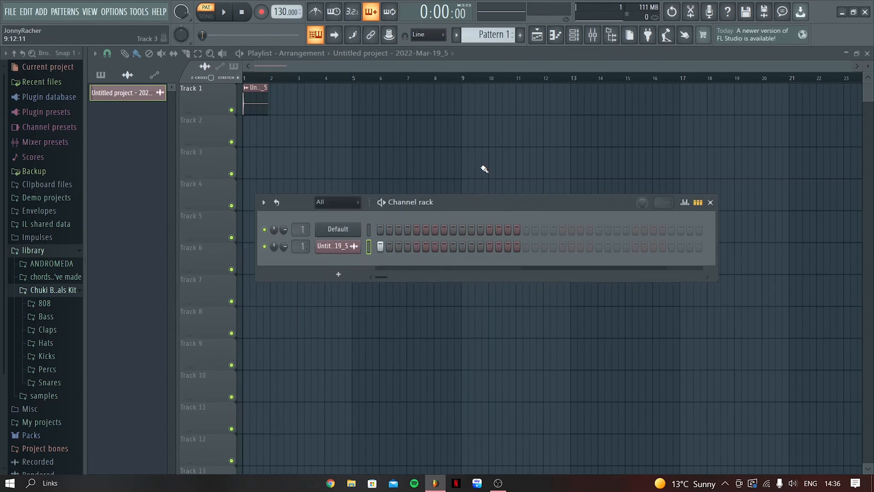
pyautogui.press('space')
pyautogui.press('space')
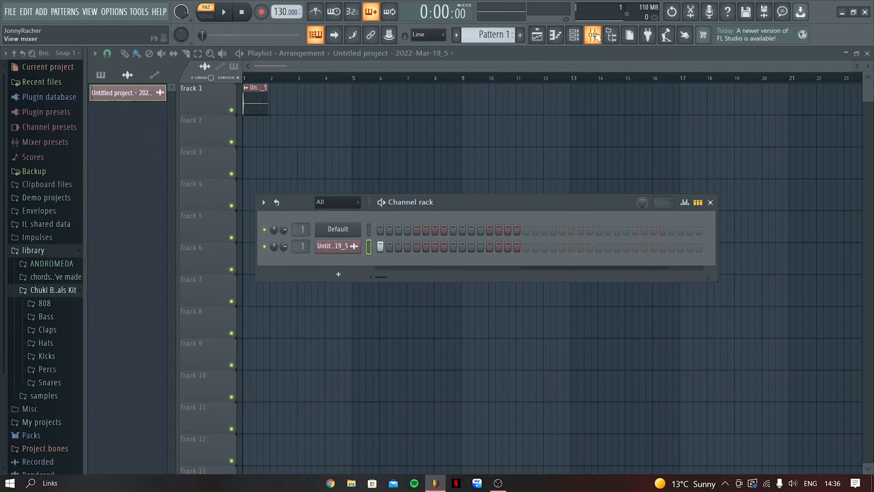
# Load Fruity Parametric EQ 2 into slot 2 of the kick mixer track
pyautogui.click(592, 35)
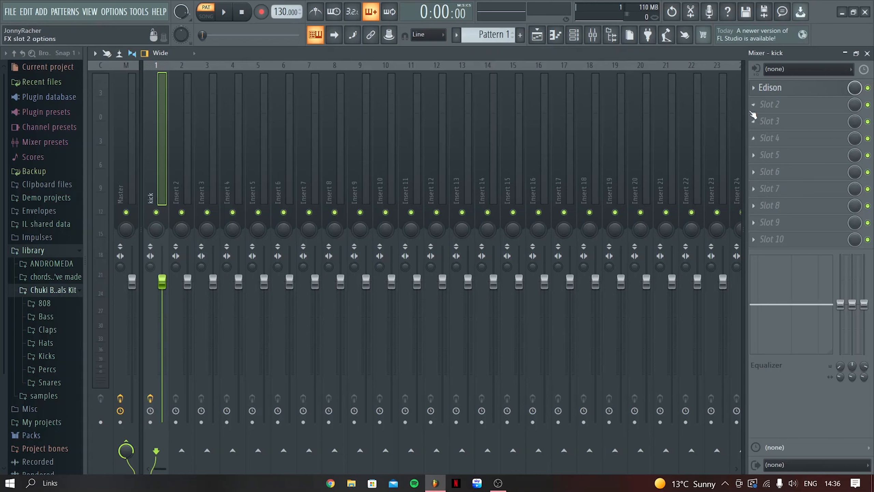
pyautogui.click(752, 112)
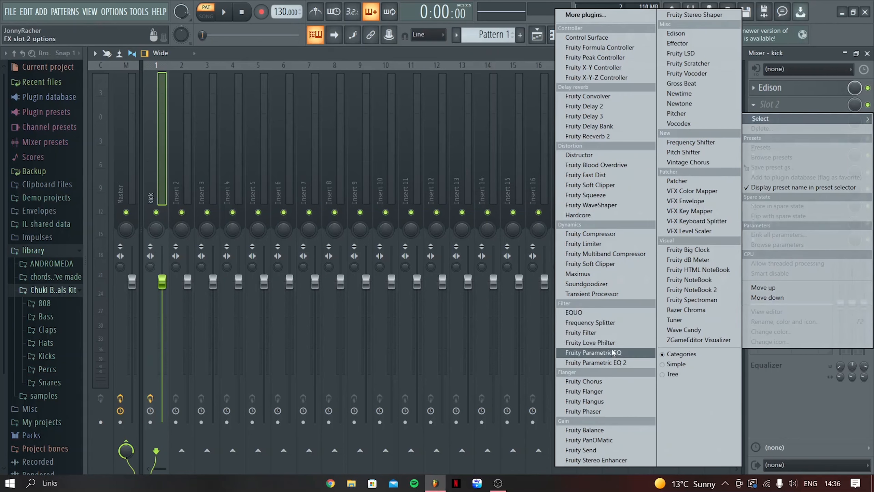
pyautogui.click(609, 362)
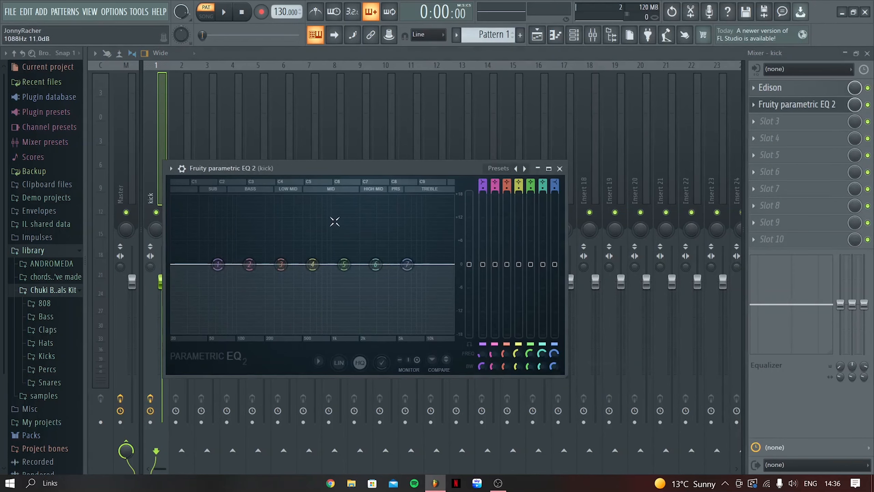
# Set EQ band 1 to high pass and band 7 to low pass, shifting band 1 slightly lower and band 7 slightly higher in frequency
pyautogui.scroll(-2, 483, 182)
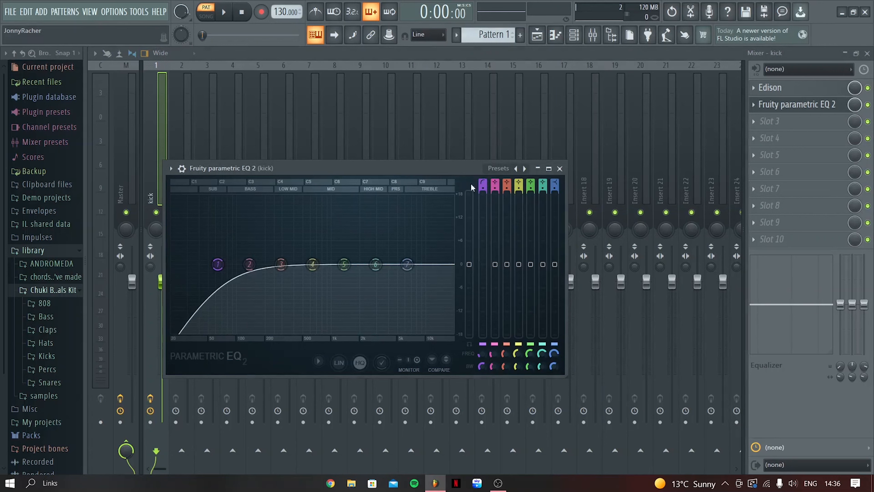
pyautogui.moveTo(213, 260); pyautogui.dragTo(216, 264)
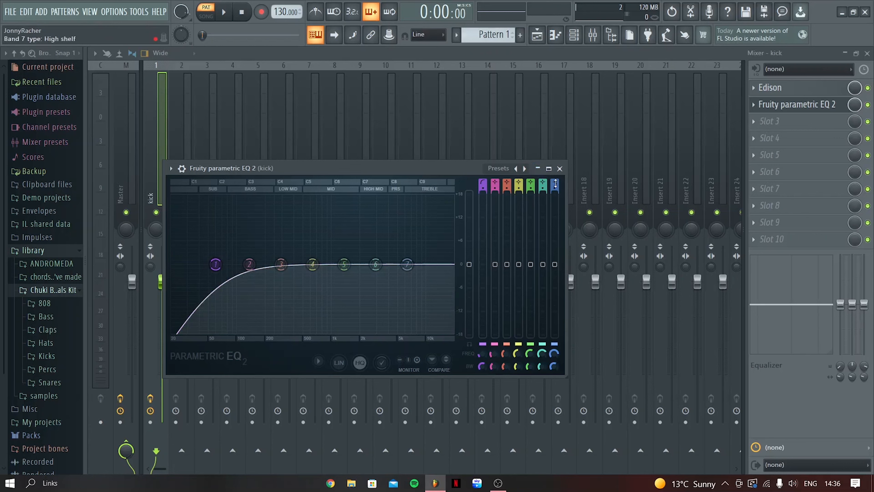
pyautogui.scroll(-5, 555, 184)
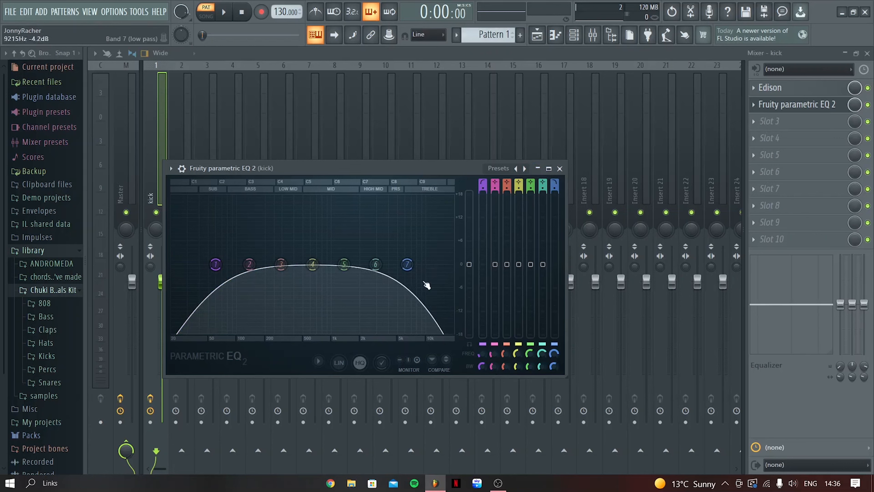
pyautogui.moveTo(409, 264); pyautogui.dragTo(413, 264)
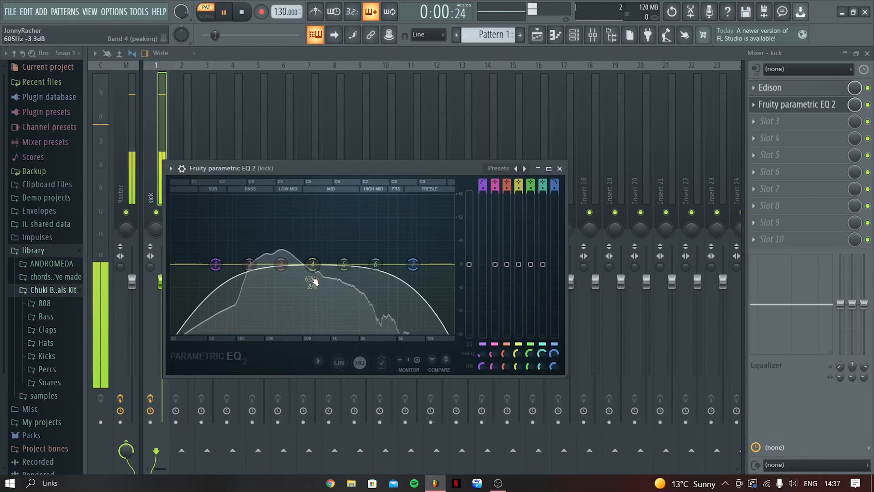
# Boost EQ band 2 gently at about 102 Hz, narrow its bandwidth and audition the kick
pyautogui.moveTo(249, 264); pyautogui.dragTo(237, 249)
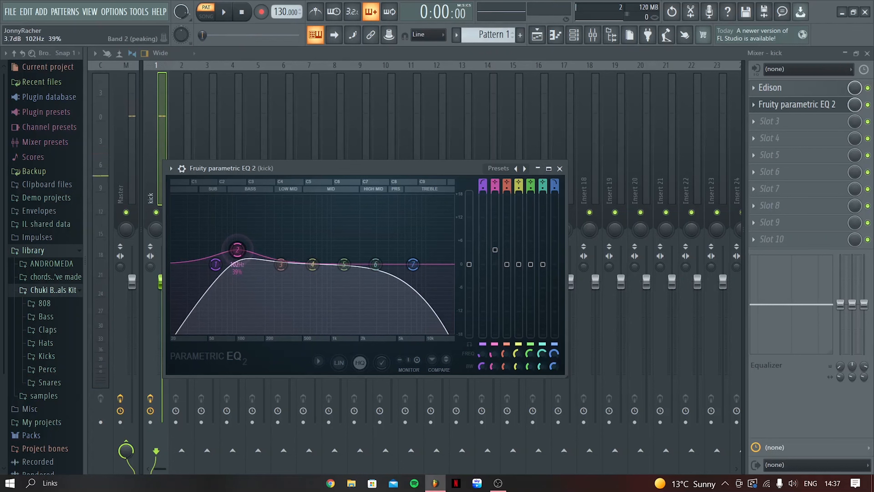
pyautogui.scroll(-3, 241, 254)
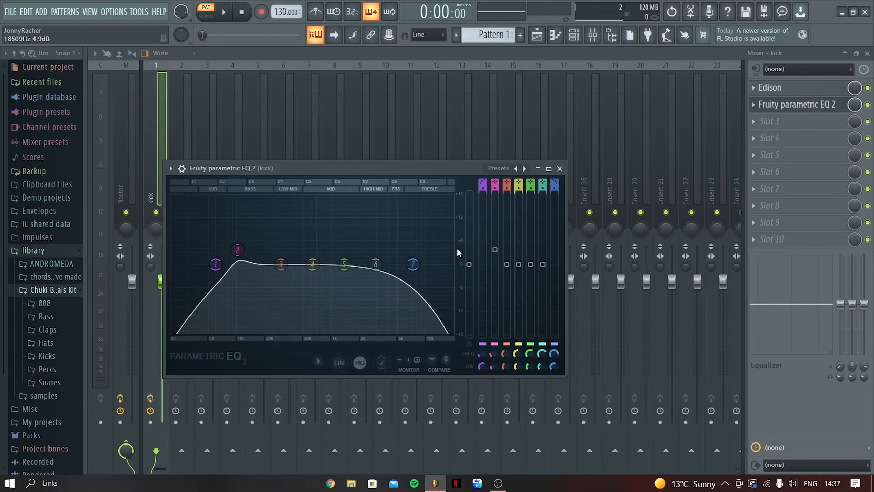
pyautogui.scroll(-3, 494, 256)
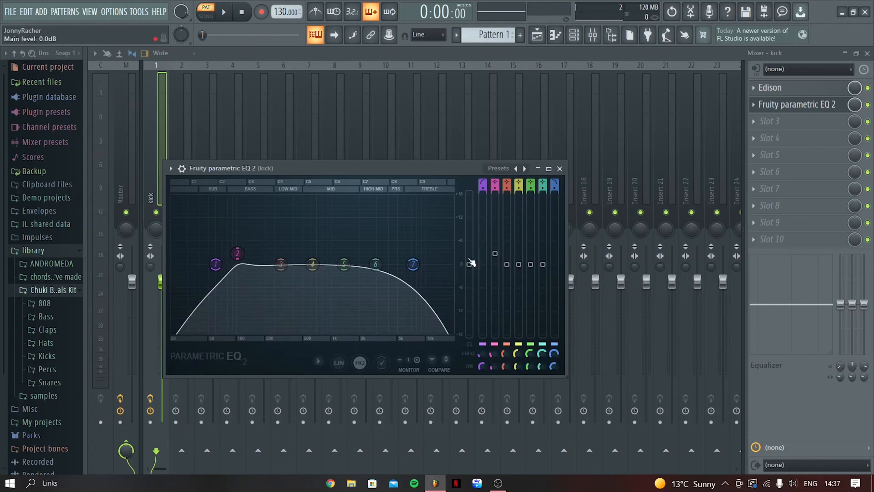
pyautogui.press('space')
pyautogui.press('space')
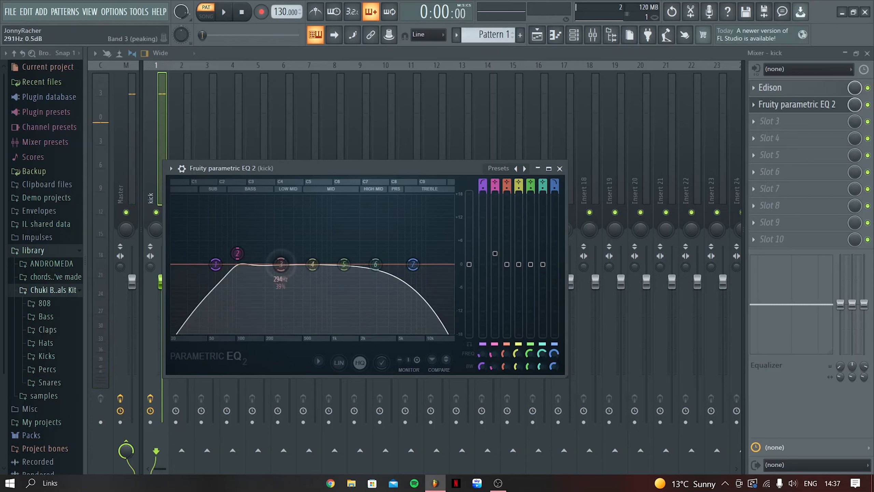
# Dip EQ band 3 slightly in the mids, boost band 5 at about 1613 Hz with 24% bandwidth, and audition the kick
pyautogui.moveTo(281, 264); pyautogui.dragTo(355, 260)
pyautogui.scroll(-3, 352, 259)
pyautogui.press('space')
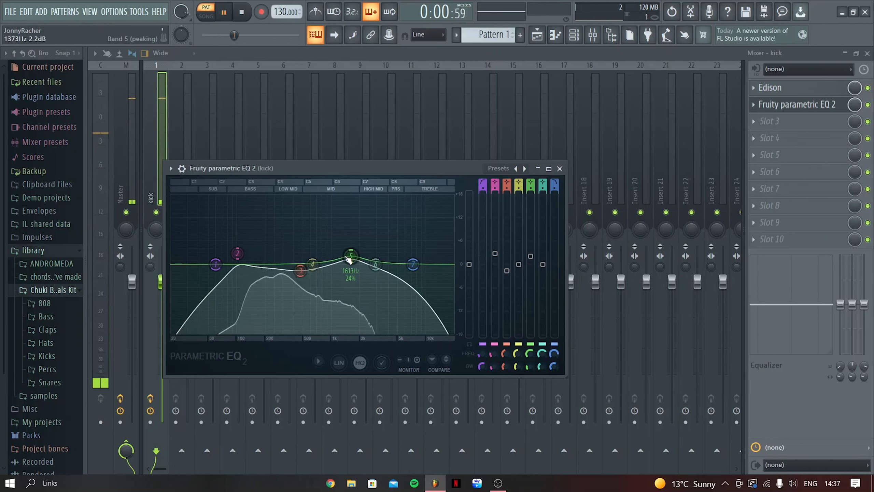
pyautogui.press('space')
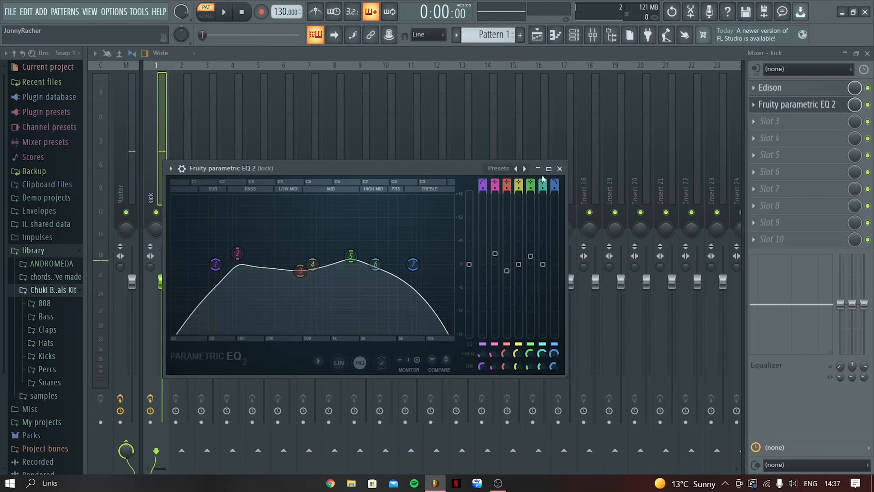
# Load Fruity Compressor into slot 3 of the kick mixer track
pyautogui.click(558, 169)
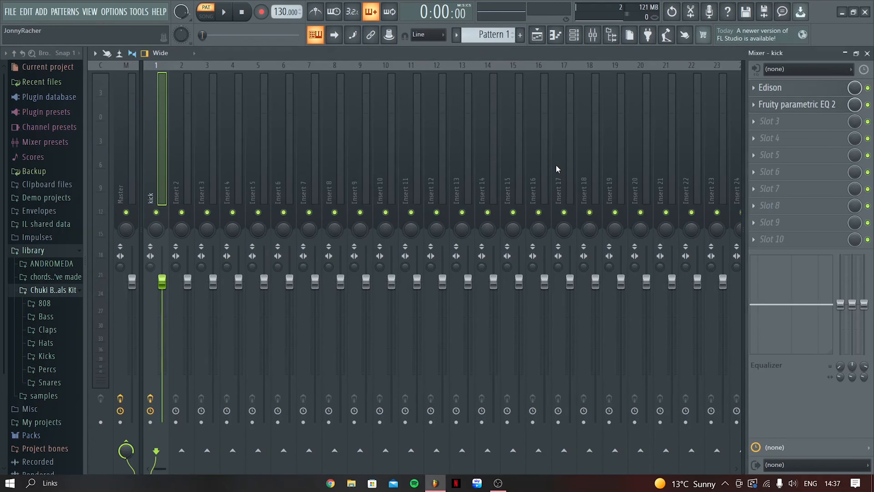
pyautogui.click(752, 121)
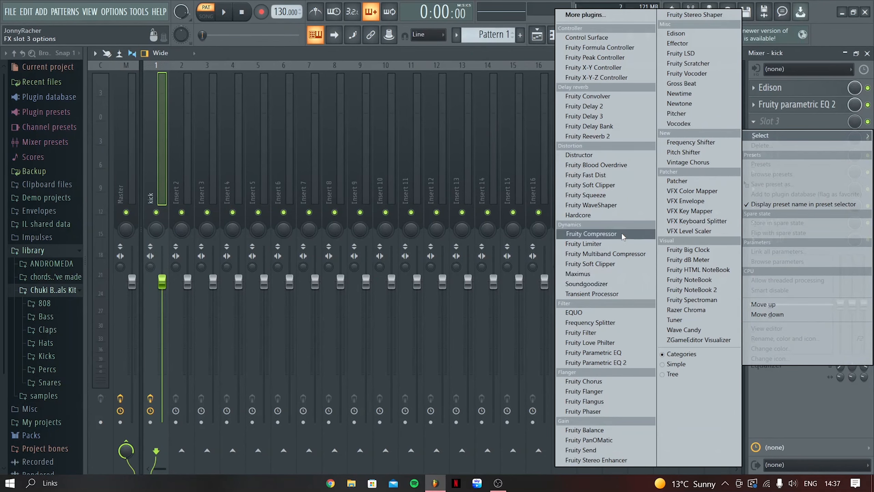
pyautogui.click(591, 234)
# Set the compressor's threshold to -5.3 dB, ratio to 3.4:1, gain to 4.2 dB, attack to 22.5 ms and release to 225 ms, and audition it
pyautogui.moveTo(198, 206); pyautogui.dragTo(198, 210)
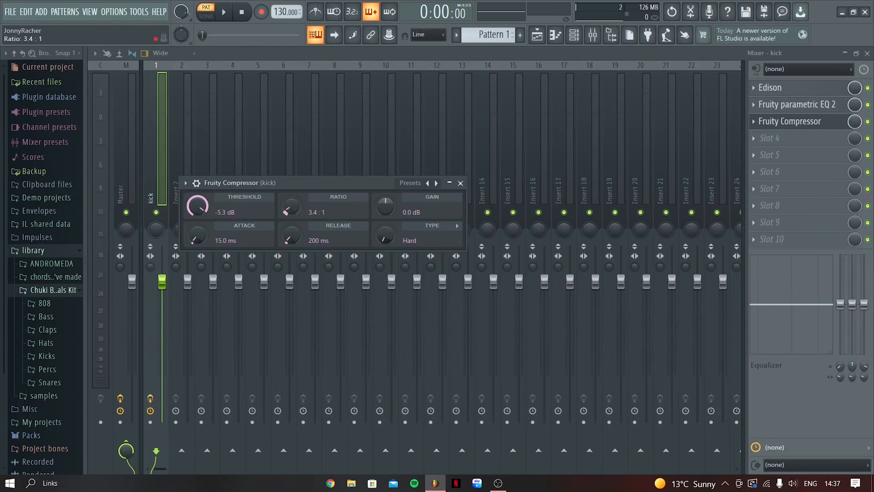
pyautogui.moveTo(385, 206); pyautogui.dragTo(385, 204)
pyautogui.moveTo(199, 234); pyautogui.dragTo(199, 233)
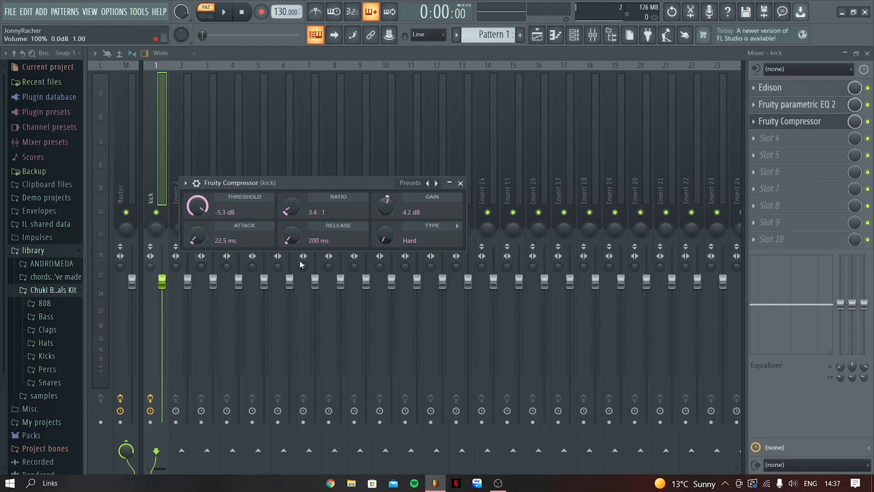
pyautogui.moveTo(293, 236); pyautogui.dragTo(293, 236)
pyautogui.press('space')
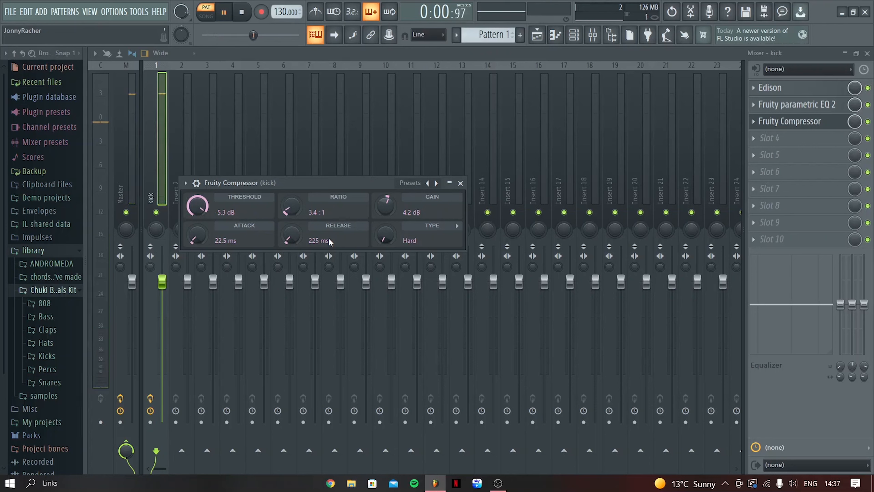
pyautogui.press('space')
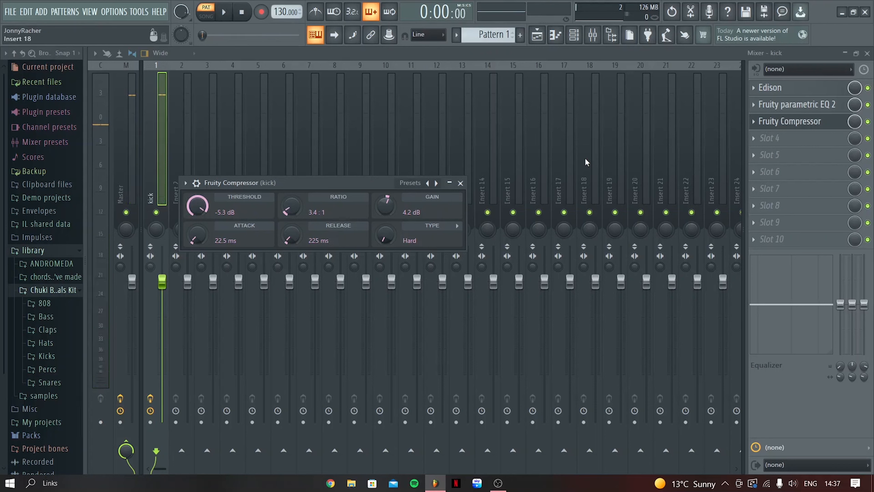
pyautogui.click(460, 183)
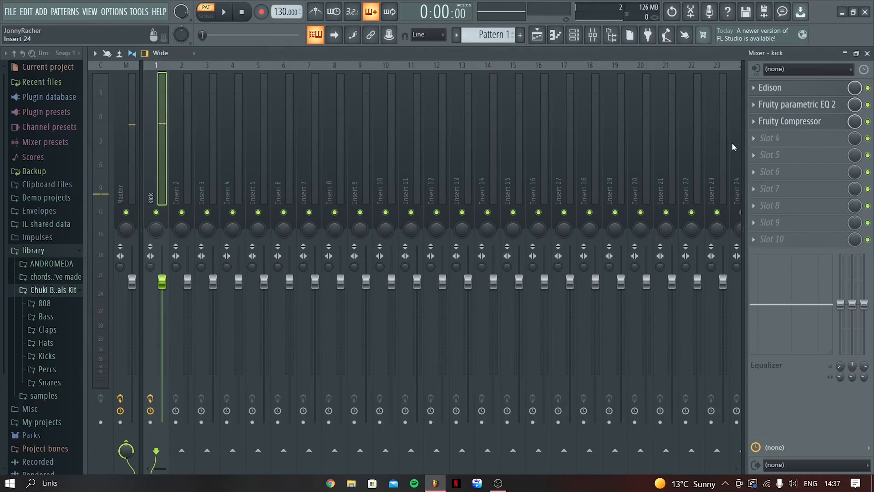
# Load Fruity Soft Clipper into slot 4 with post gain at 100%, audition the kick and slightly lower the kick track's fader
pyautogui.click(752, 138)
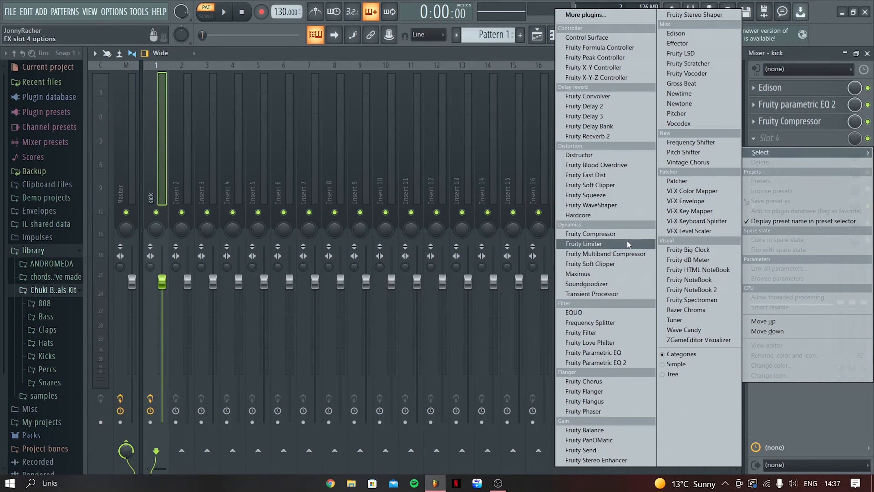
pyautogui.click(600, 185)
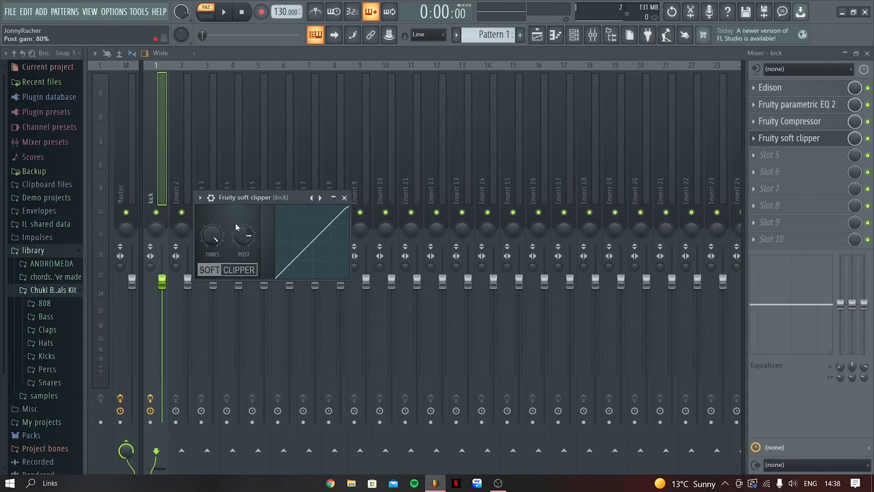
pyautogui.moveTo(248, 237); pyautogui.dragTo(248, 220)
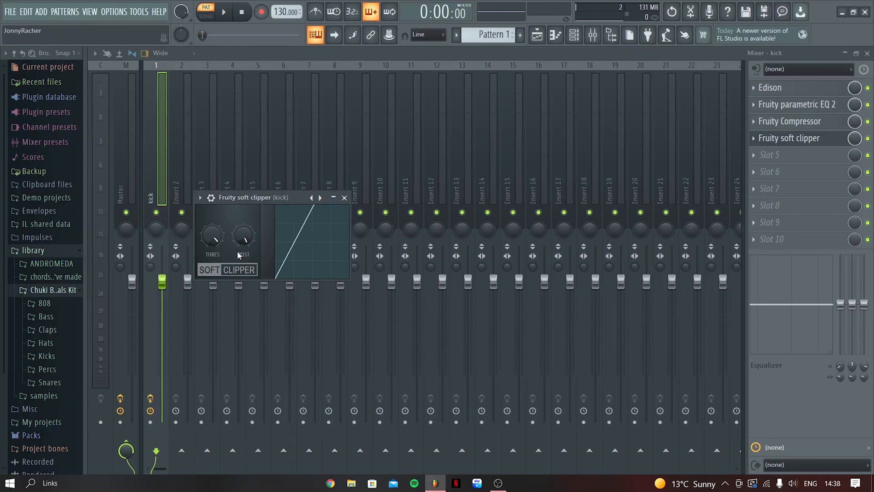
pyautogui.press('space')
pyautogui.press('space')
pyautogui.click(344, 197)
pyautogui.moveTo(163, 284); pyautogui.dragTo(163, 295)
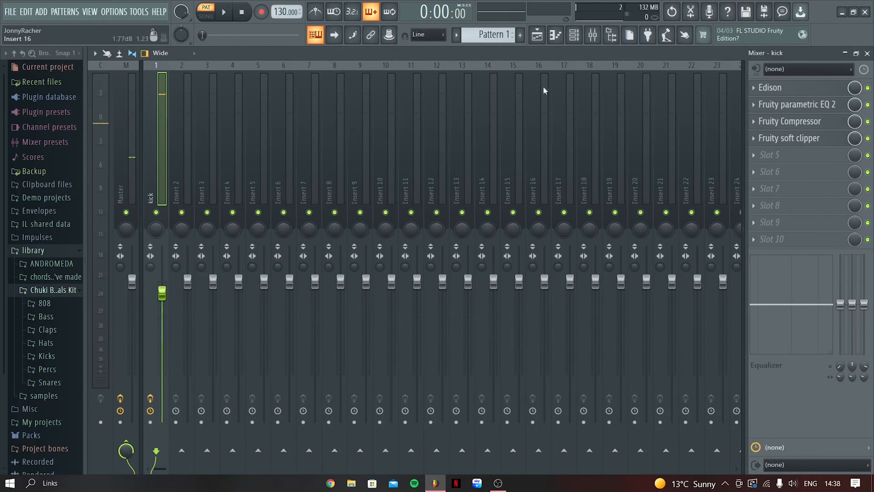
# Review the gain boost among the kick audio clip's precomputed effects
pyautogui.click(867, 54)
pyautogui.click(339, 230)
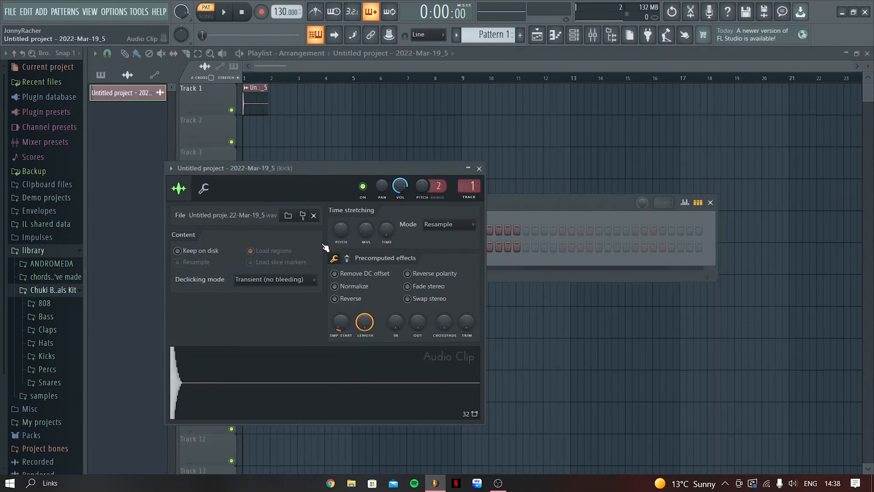
pyautogui.click(348, 258)
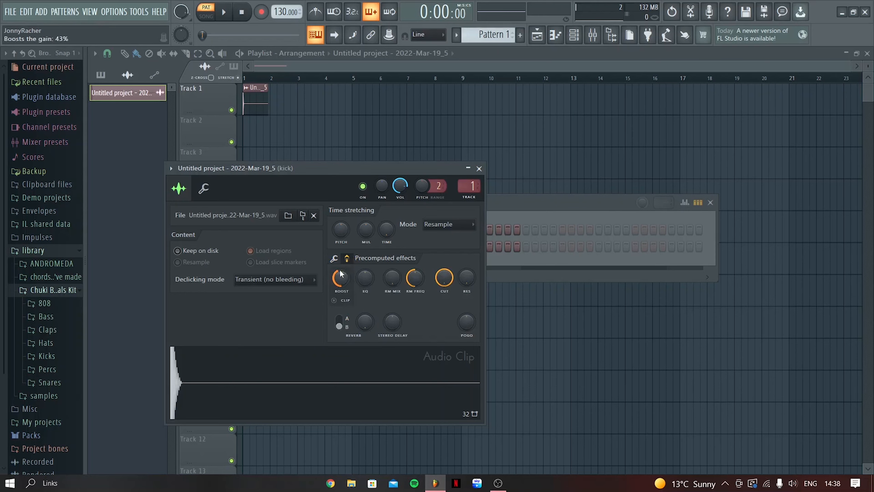
pyautogui.click(479, 168)
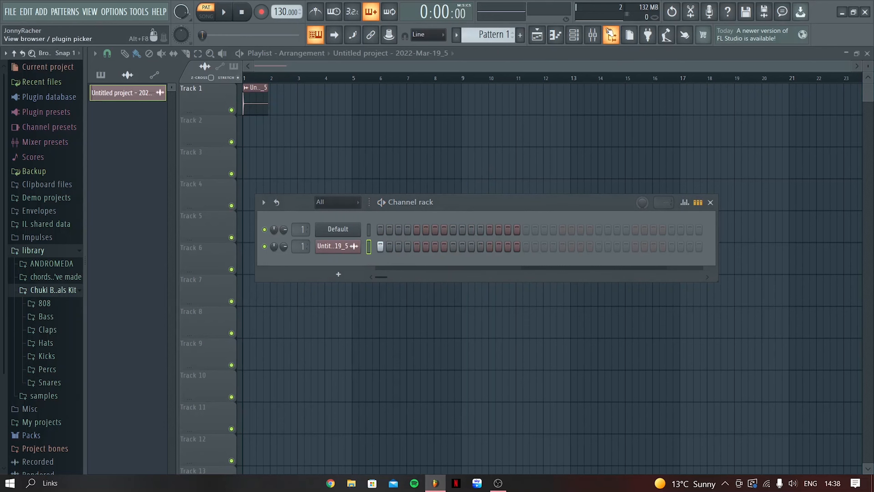
# Review the gain setting of the Fruity Compressor on the kick mixer track
pyautogui.click(606, 39)
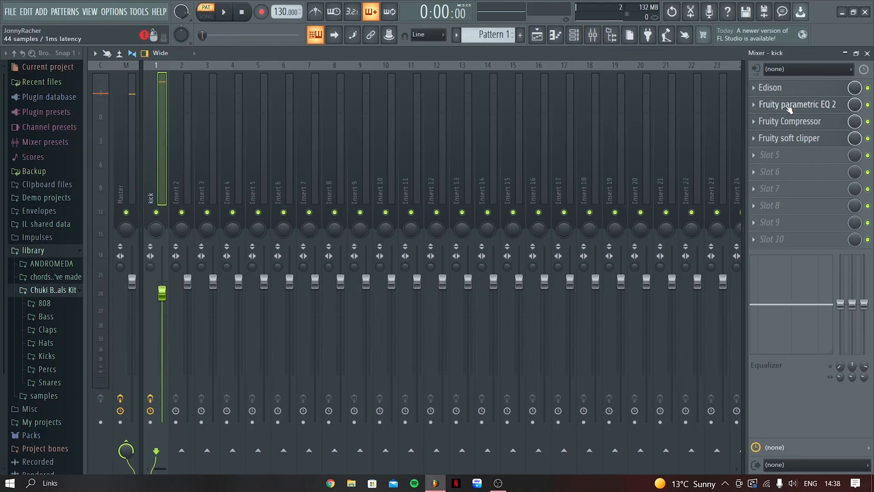
pyautogui.click(767, 121)
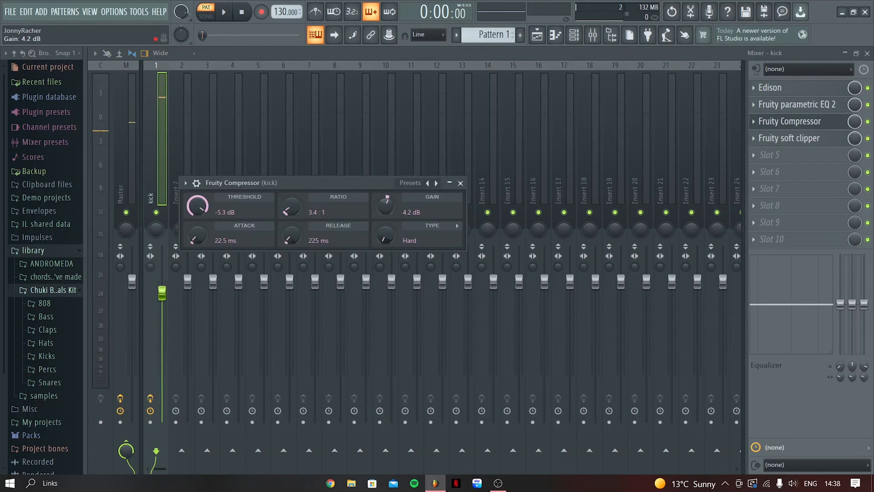
pyautogui.scroll(-2, 385, 205)
pyautogui.click(459, 183)
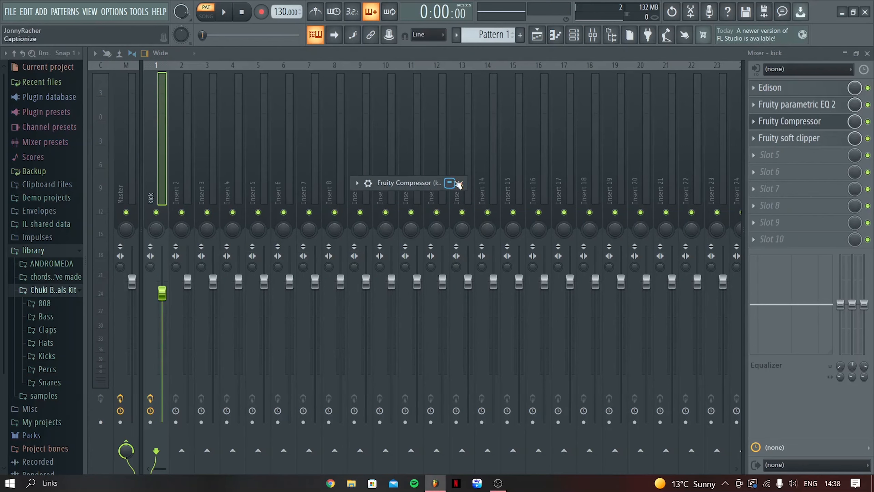
# Lower the soft clipper's post gain, set its threshold to -5.8 dB and audition the kick
pyautogui.click(802, 138)
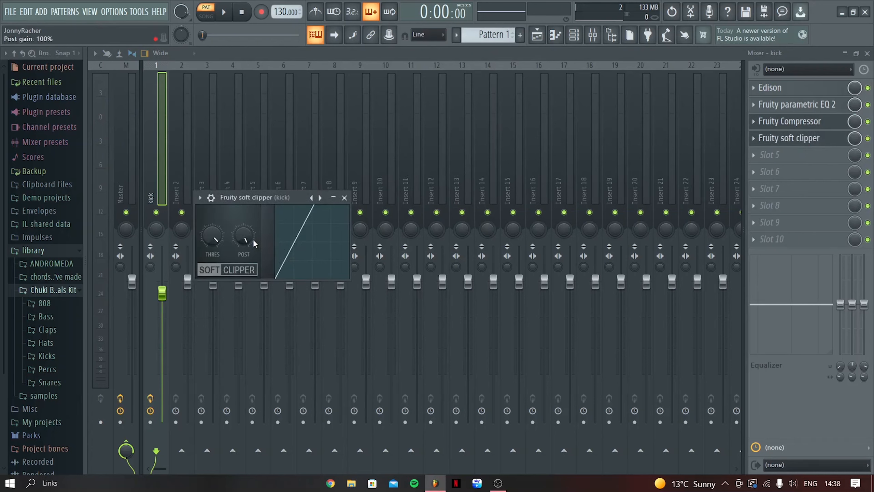
pyautogui.moveTo(250, 241); pyautogui.dragTo(217, 253)
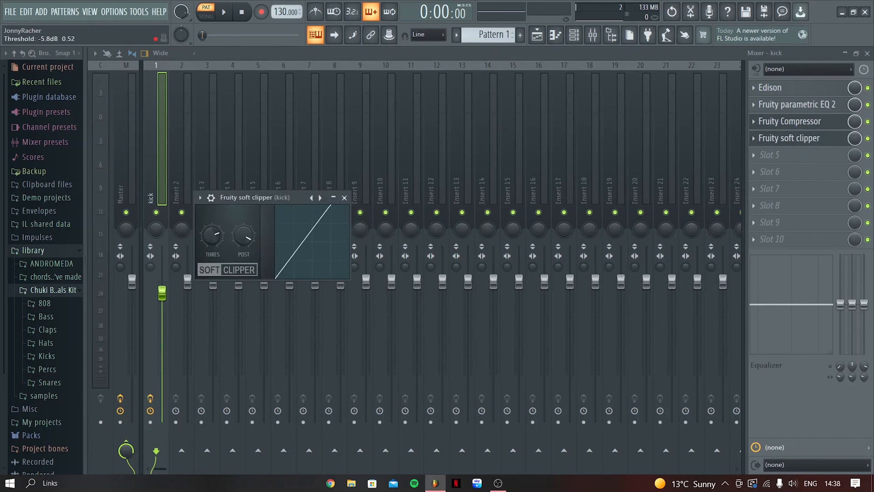
pyautogui.press('space')
pyautogui.press('space')
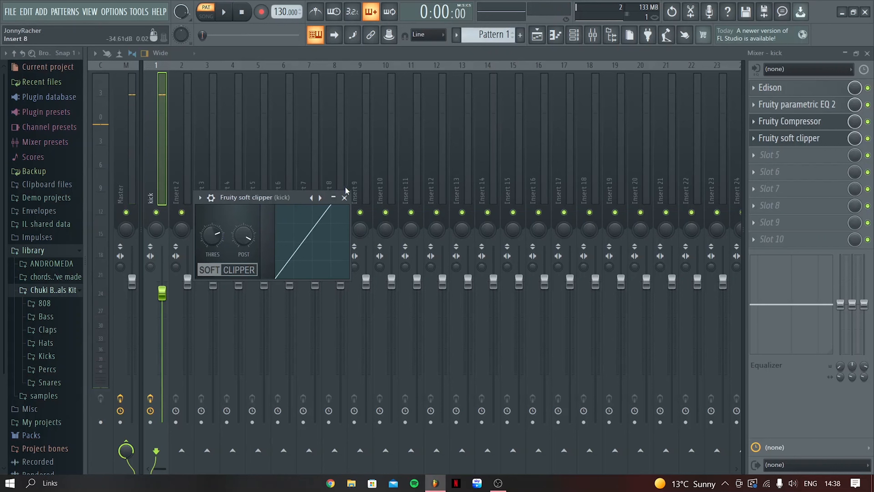
pyautogui.click(344, 197)
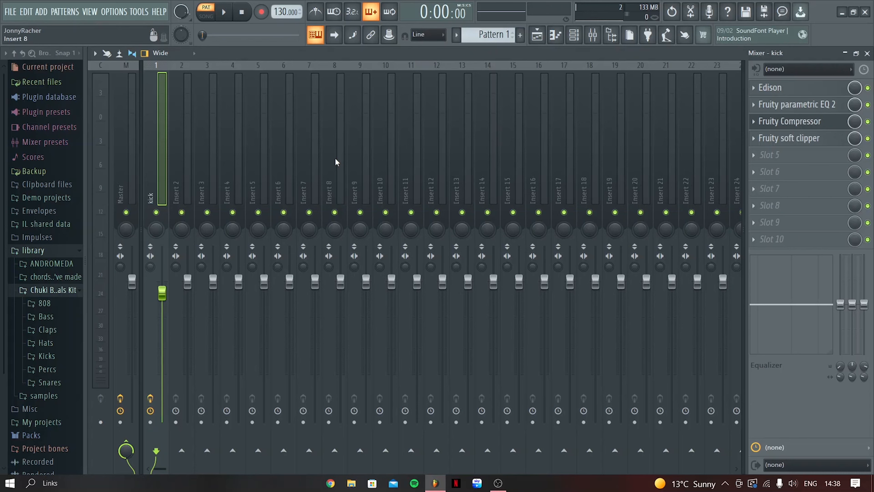
# Set the kick audio clip's precomputed gain boost to 17%
pyautogui.click(867, 53)
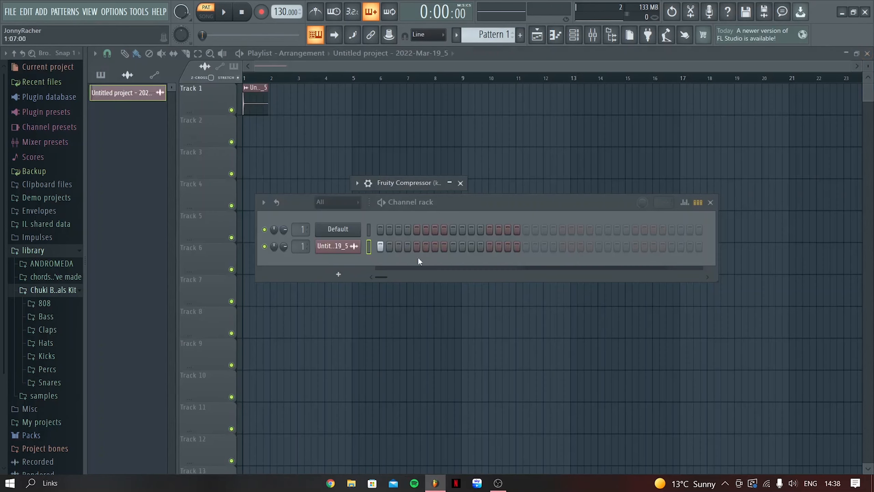
pyautogui.click(460, 181)
pyautogui.click(340, 246)
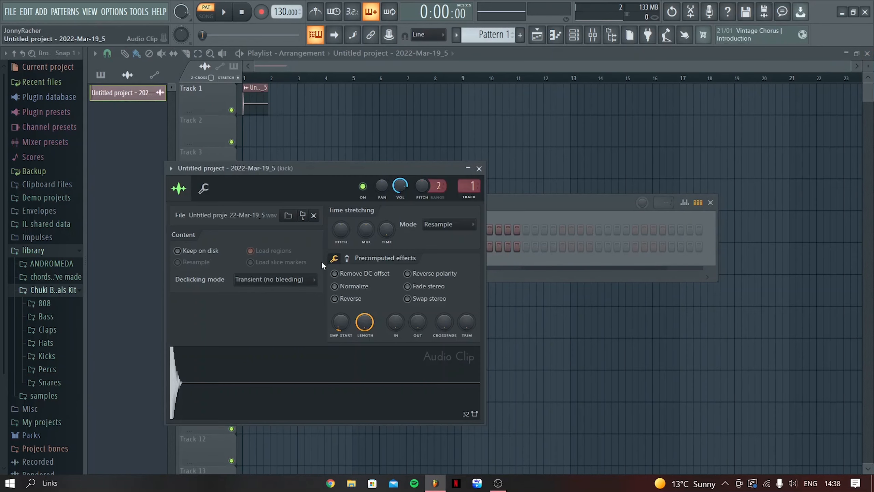
pyautogui.click(347, 258)
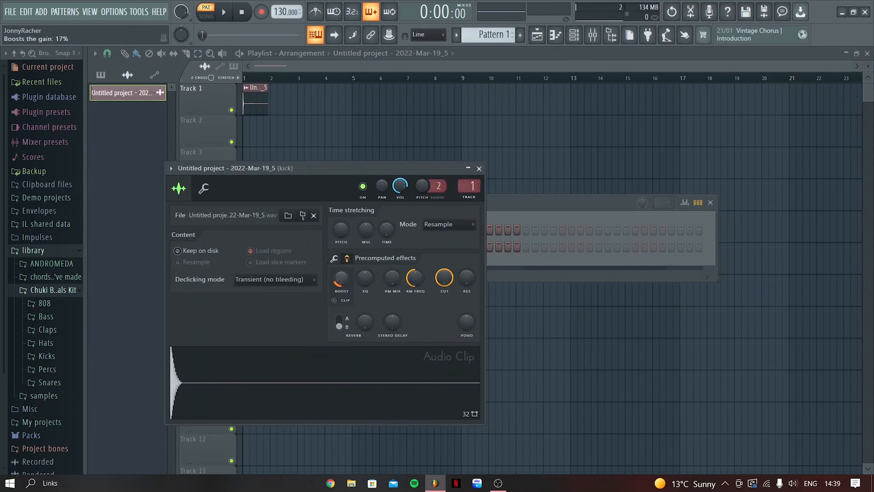
pyautogui.click(479, 168)
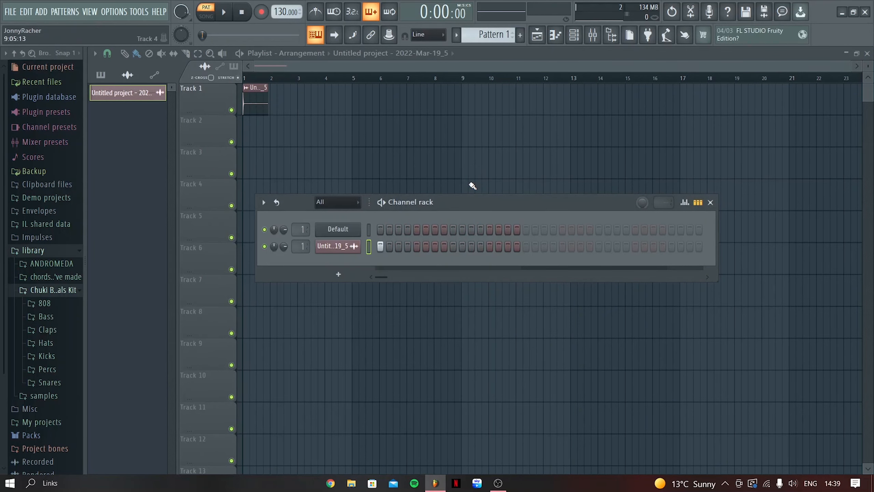
# Review the volume and pitch envelopes of operator 1 in the Sytrus kick patch
pyautogui.click(338, 229)
pyautogui.click(302, 256)
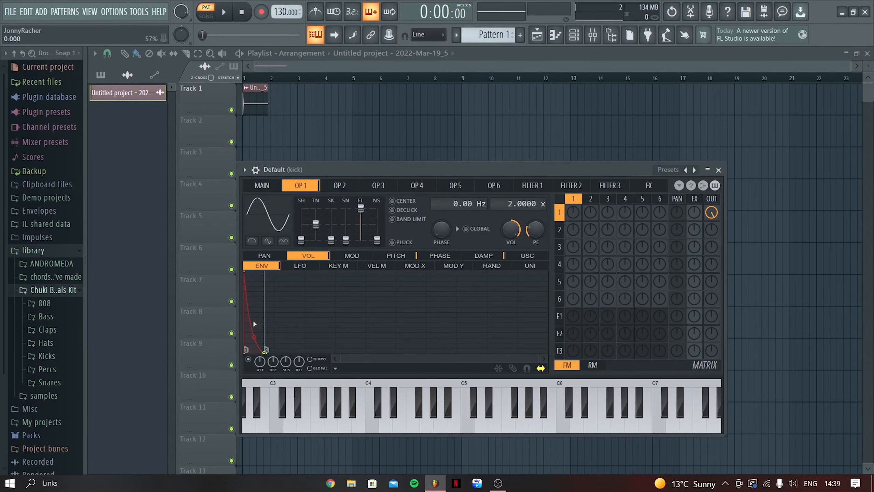
pyautogui.click(396, 256)
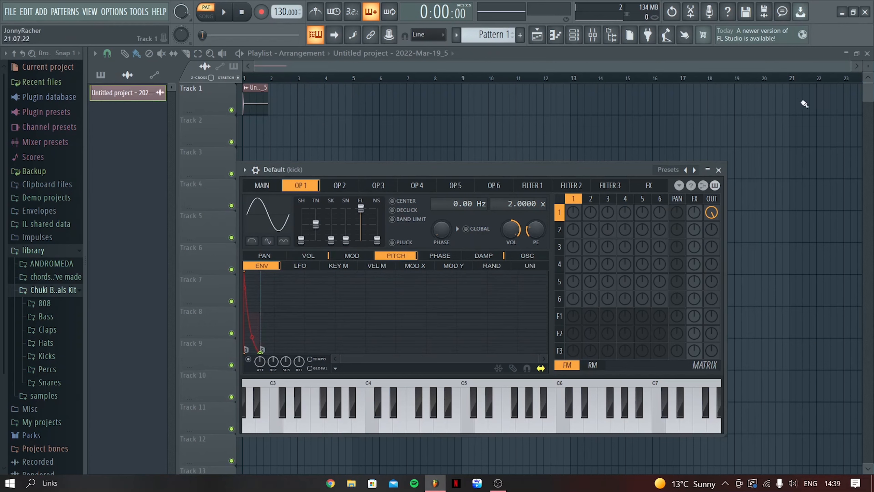
pyautogui.click(719, 170)
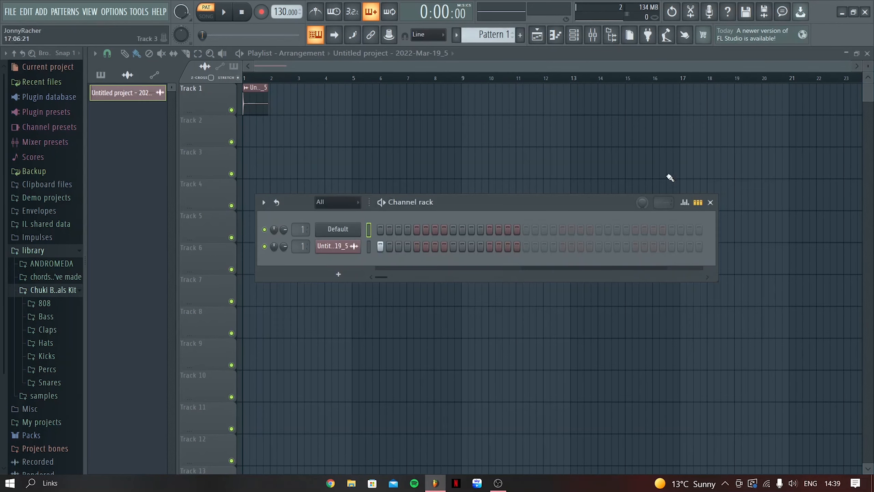
# Add kick clip hits on steps 9, 17, 19 and 25 of Pattern 1
pyautogui.click(367, 248)
pyautogui.click(525, 247)
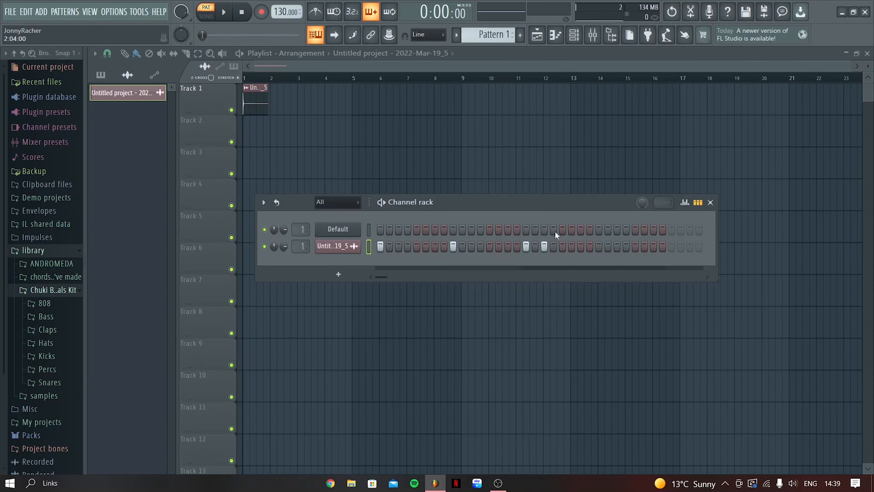
pyautogui.click(598, 247)
# Transpose all of the kick clip's notes down one octave to C4 in the piano roll and play the pattern
pyautogui.click(555, 35)
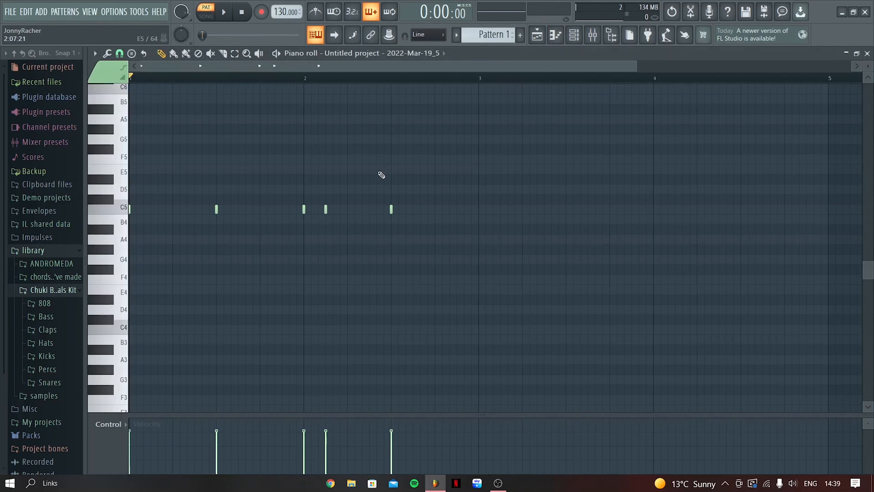
pyautogui.hotkey('ctrl', 'a')
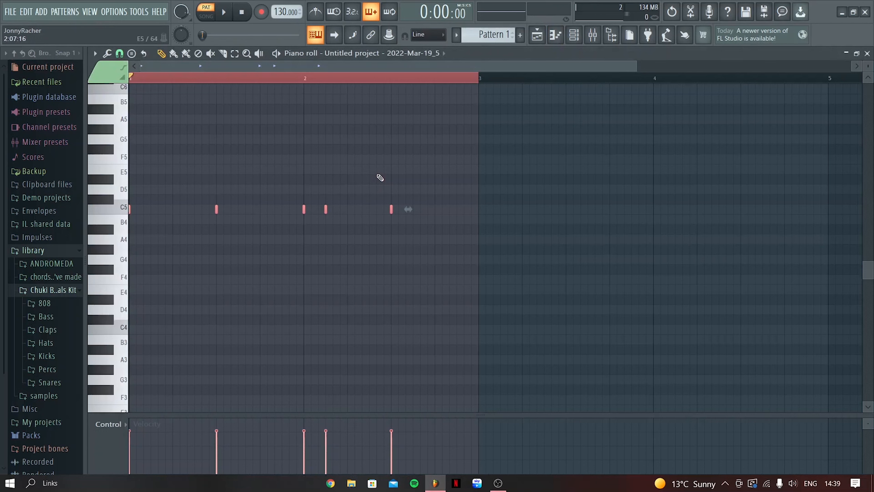
pyautogui.hotkey('ctrl', 'Down')
pyautogui.press('space')
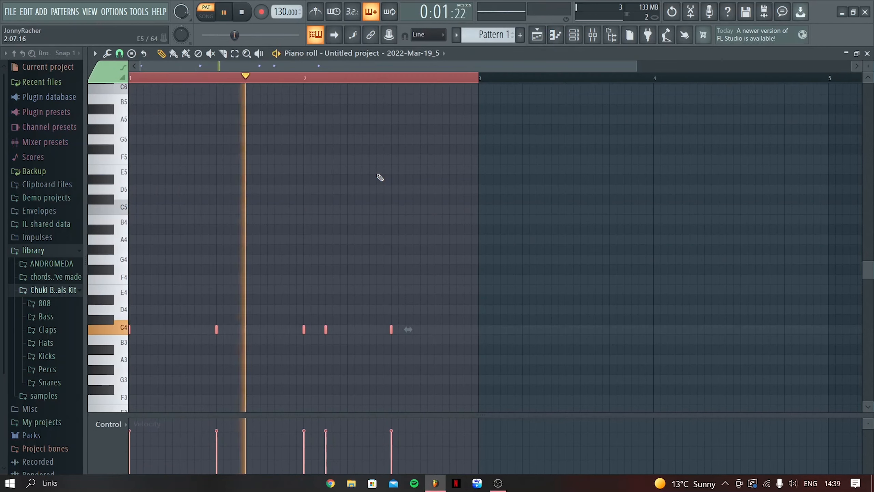
pyautogui.press('space')
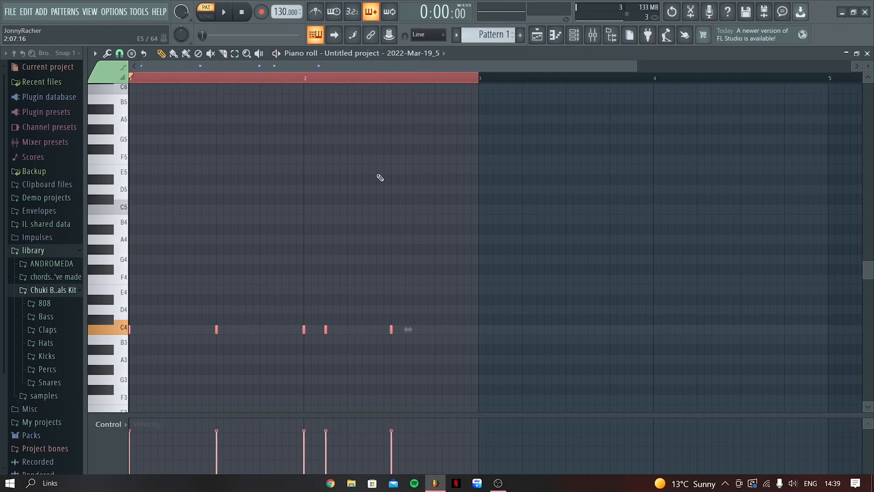
# Raise all the kick notes four semitones to E4 and play the pattern
pyautogui.press('Up')
pyautogui.press('Up')
pyautogui.press('Up')
pyautogui.press('Up')
pyautogui.press('space')
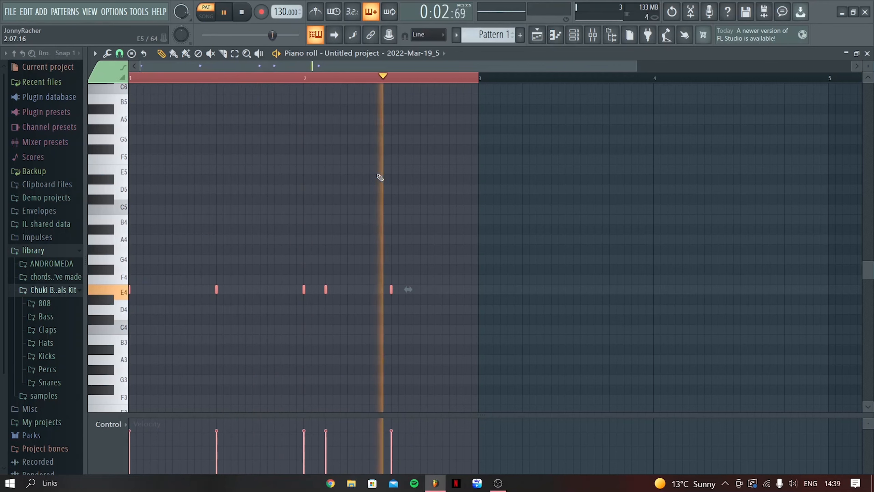
pyautogui.press('space')
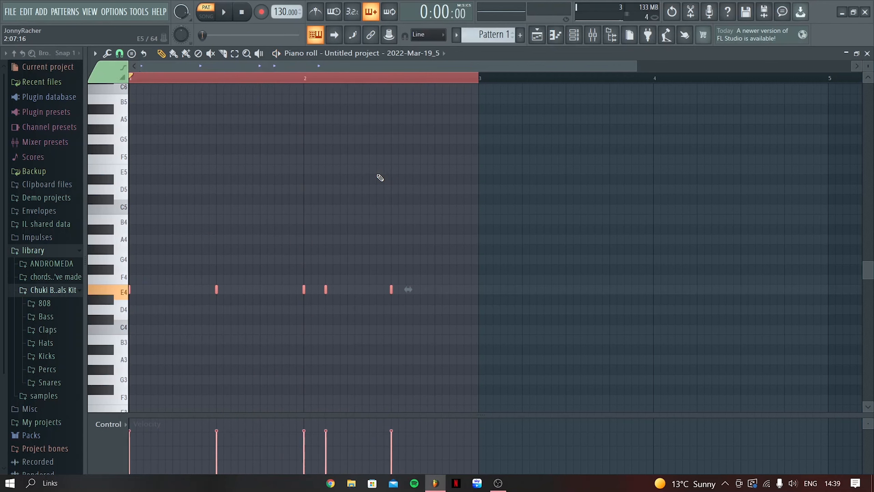
# Add the Trap_Clap sample as a new channel and place its hits on steps 5, 13, 21 and 29 of Pattern 1
pyautogui.click(556, 36)
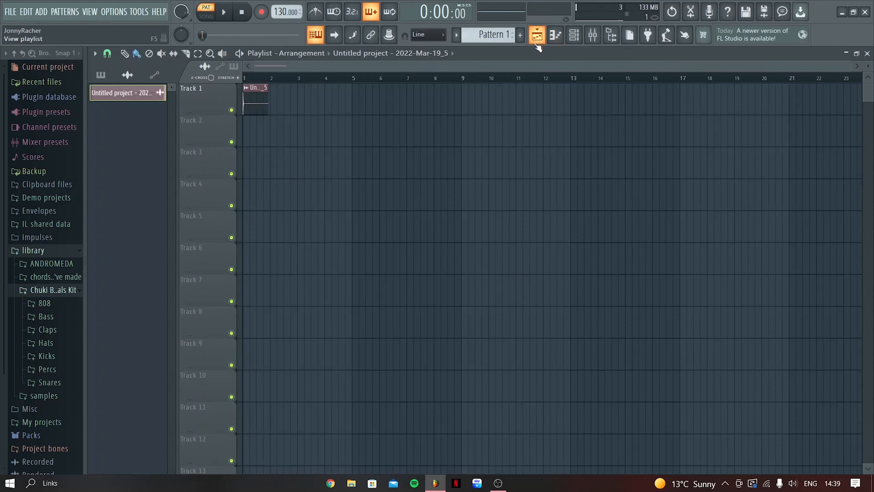
pyautogui.click(47, 327)
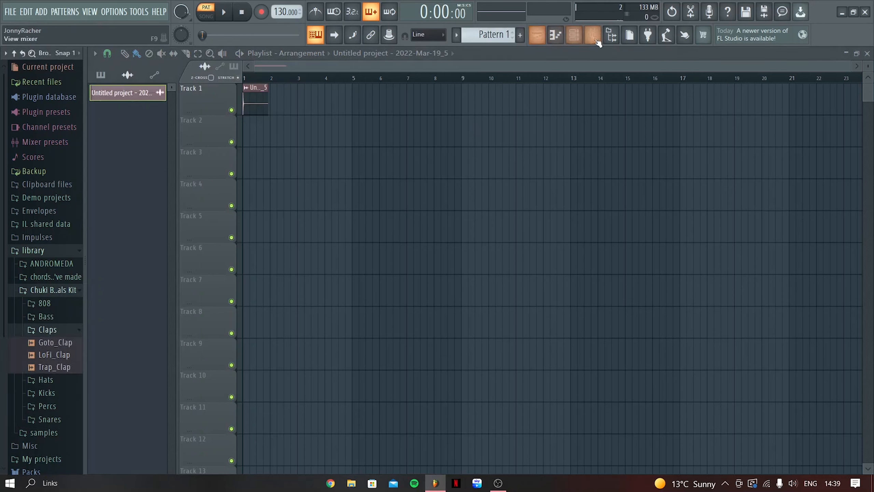
pyautogui.click(573, 35)
pyautogui.moveTo(57, 368); pyautogui.dragTo(351, 261)
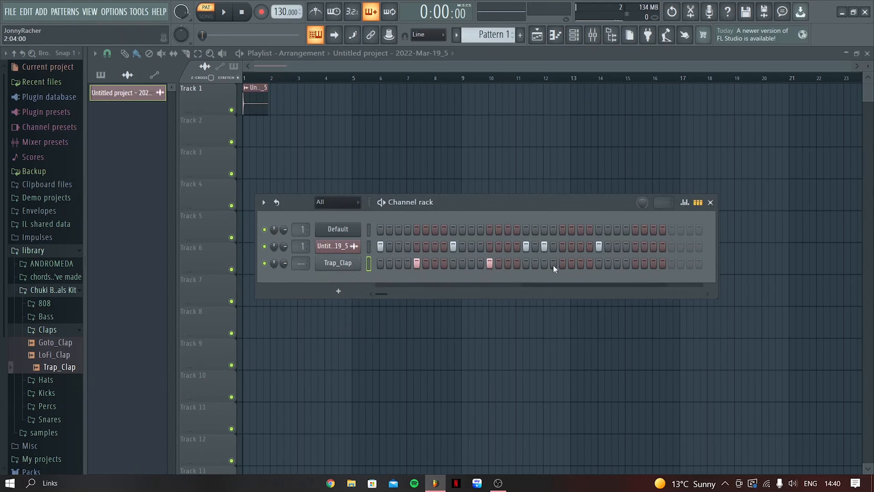
pyautogui.press('space')
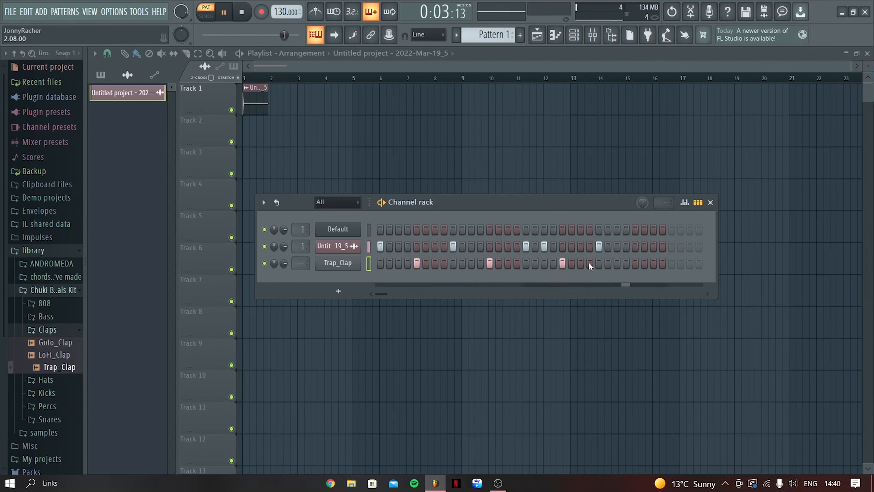
pyautogui.press('space')
pyautogui.click(634, 264)
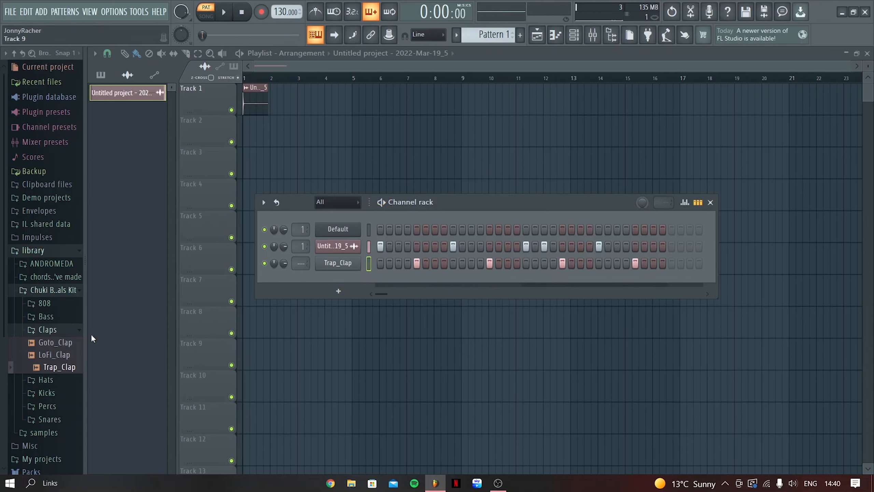
# Add the Pierre_HiHat sample from the Hats folder as a new channel below the clap
pyautogui.click(81, 331)
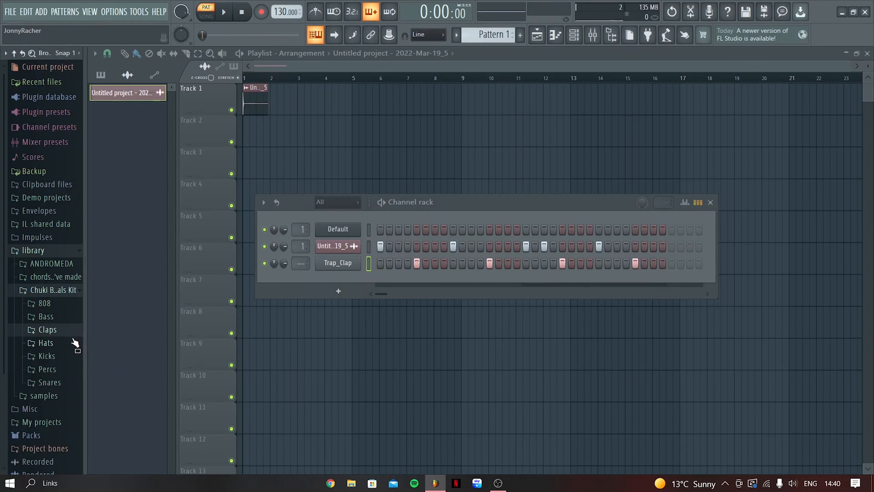
pyautogui.click(75, 342)
pyautogui.click(45, 381)
pyautogui.moveTo(45, 382); pyautogui.dragTo(380, 280)
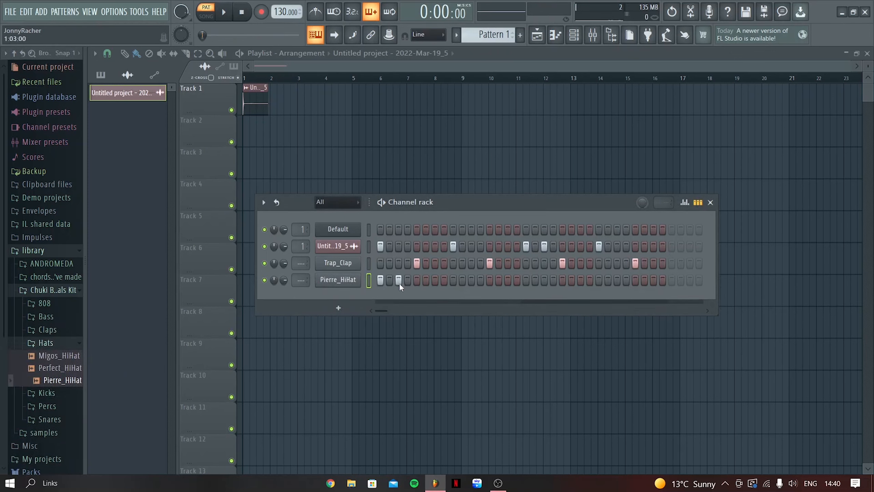
# Clear the hi-hat hits on steps 1 and 3 and set the Pierre_HiHat sample start offset to 2%
pyautogui.click(399, 281)
pyautogui.click(381, 280)
pyautogui.click(326, 285)
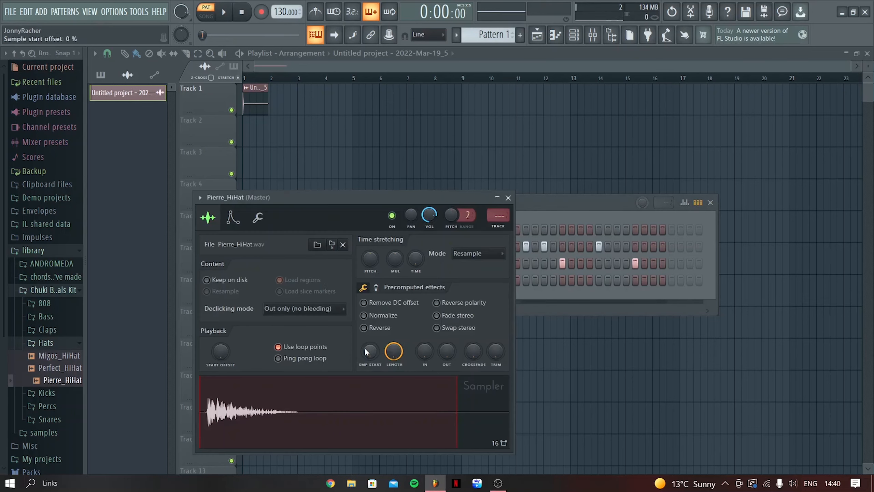
pyautogui.moveTo(364, 347); pyautogui.dragTo(365, 341)
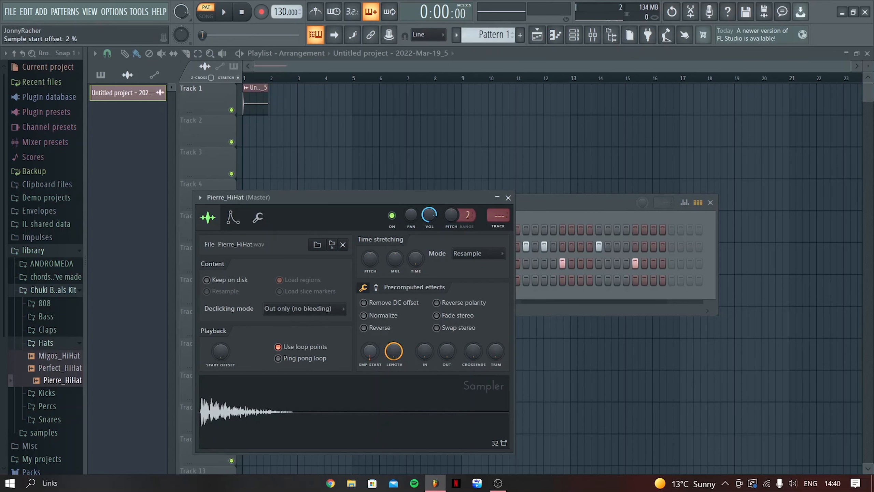
pyautogui.click(508, 197)
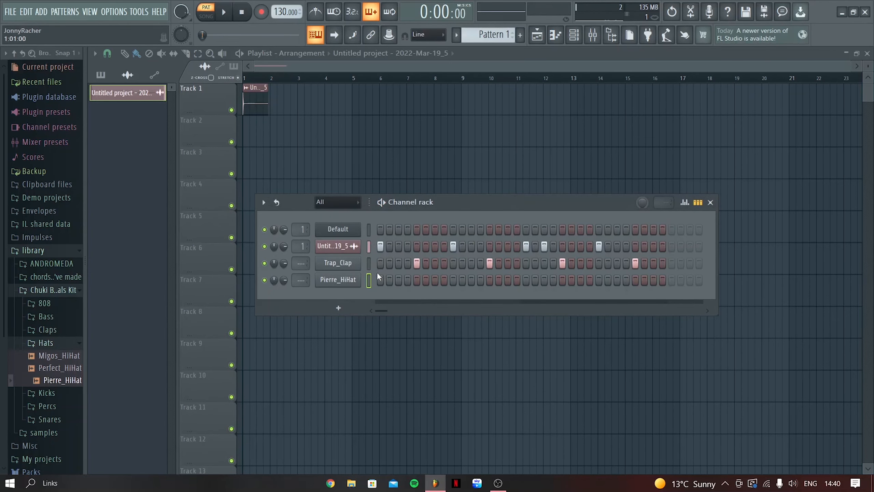
# Place Pierre_HiHat hits on the odd steps 1 to 23 and on steps 18, 26, 28, 30 and 31, and play the pattern
pyautogui.press('space')
pyautogui.click(416, 280)
pyautogui.press('space')
pyautogui.click(435, 280)
pyautogui.click(452, 281)
pyautogui.click(472, 280)
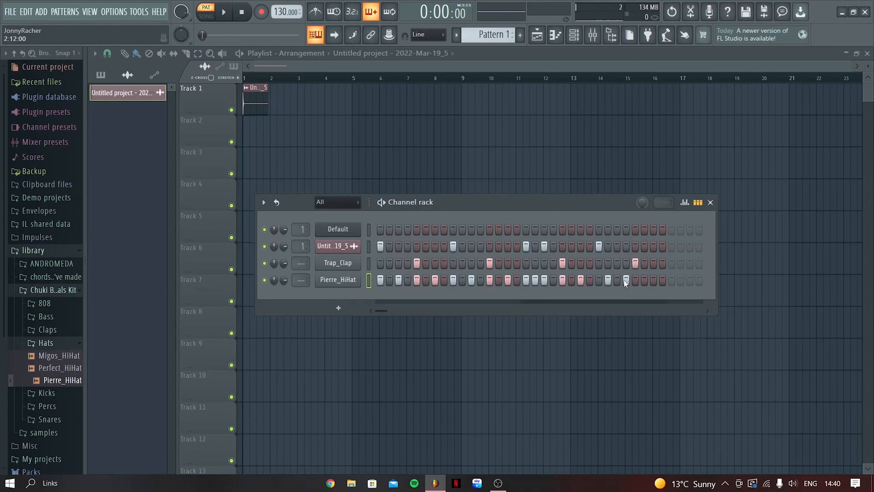
pyautogui.click(663, 279)
pyautogui.press('space')
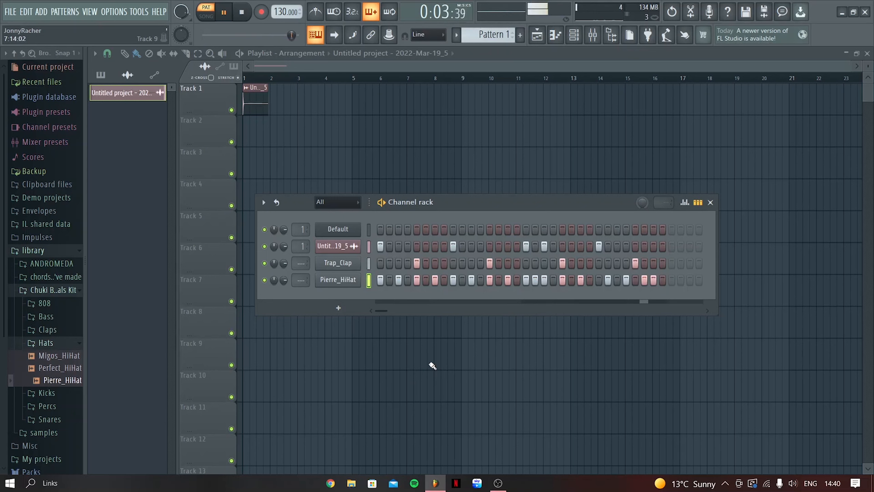
pyautogui.press('space')
# Replace the hi-hat hits from step 26 onward with hits on steps 25, 27, 29, 30 and 31, and play the pattern
pyautogui.moveTo(608, 279); pyautogui.dragTo(693, 281)
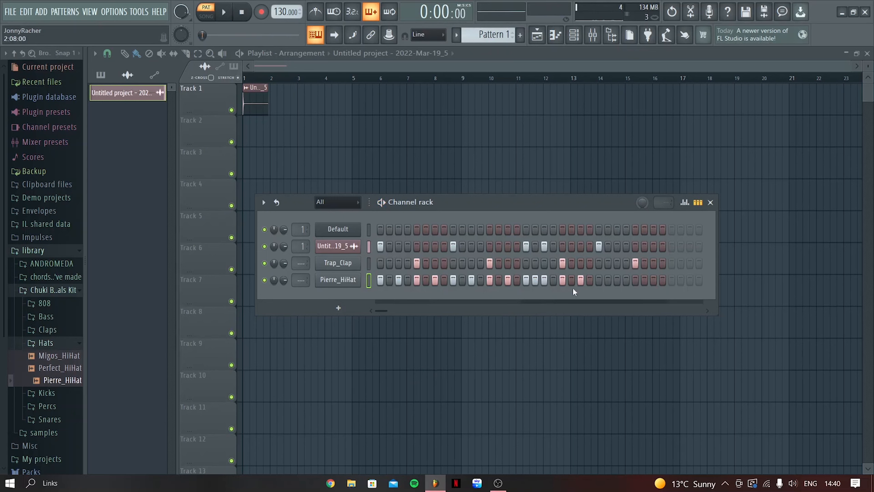
pyautogui.click(599, 280)
pyautogui.press('space')
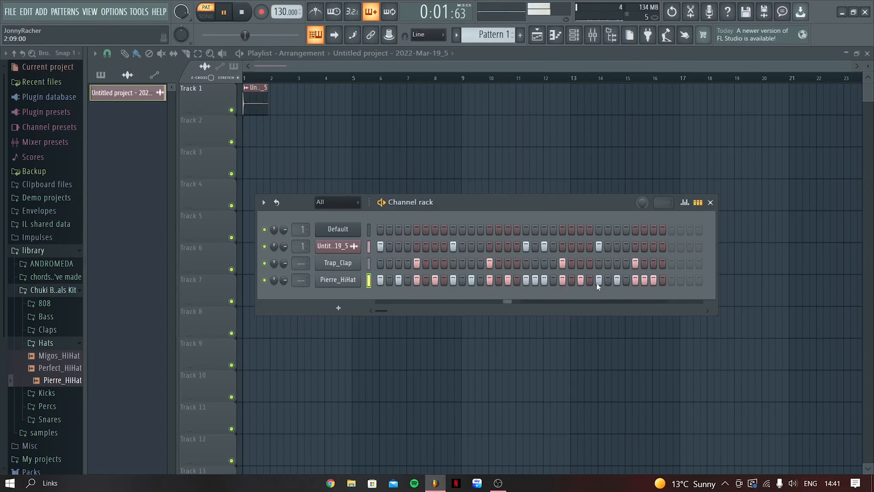
pyautogui.press('space')
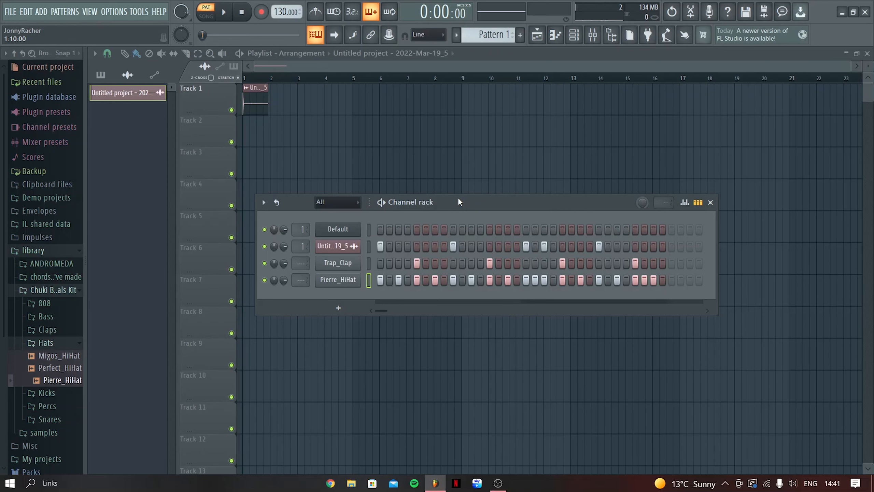
# Add a GMS synthesizer channel to the pattern and load the Default program from its User bank
pyautogui.click(338, 308)
pyautogui.click(436, 27)
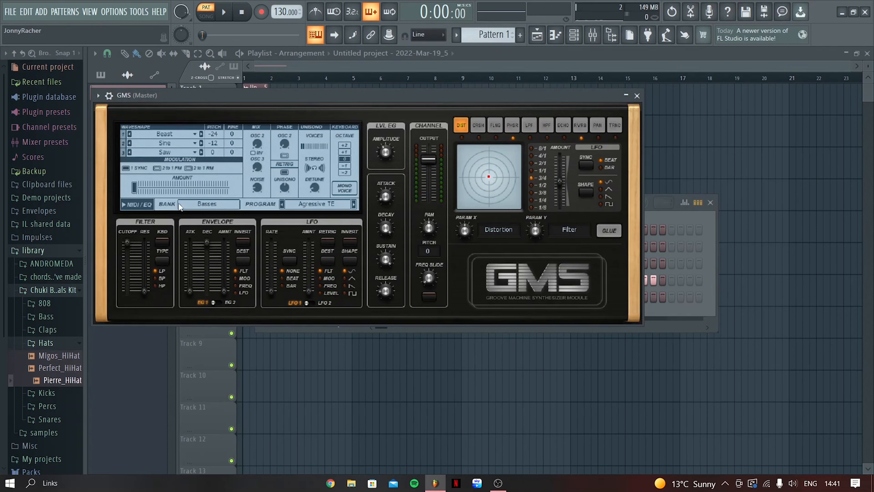
pyautogui.click(194, 205)
pyautogui.click(258, 256)
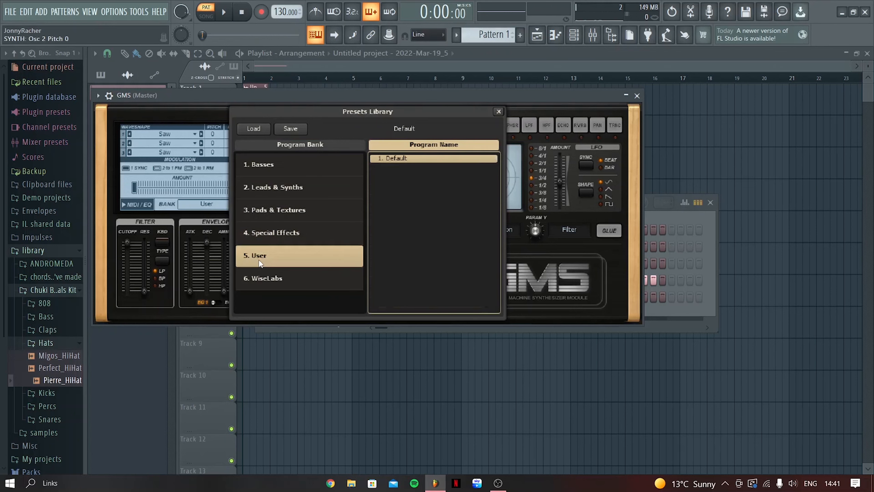
pyautogui.click(498, 112)
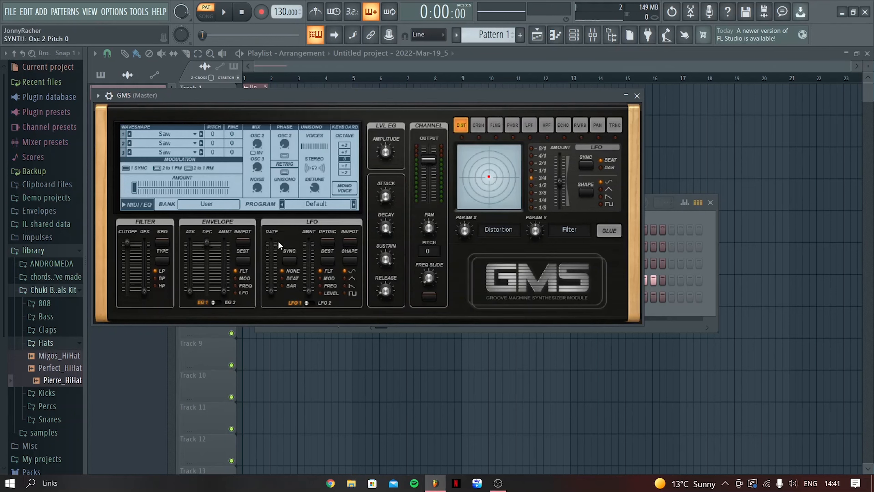
pyautogui.click(637, 95)
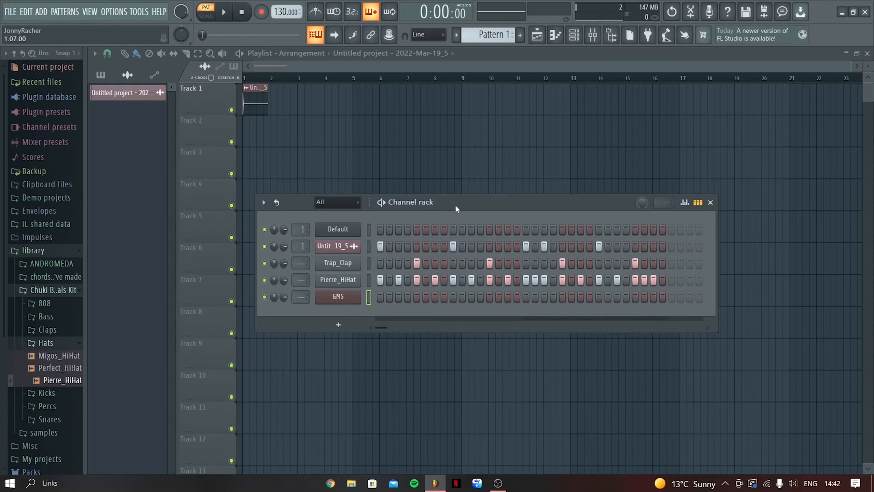
pyautogui.moveTo(455, 204); pyautogui.dragTo(461, 181)
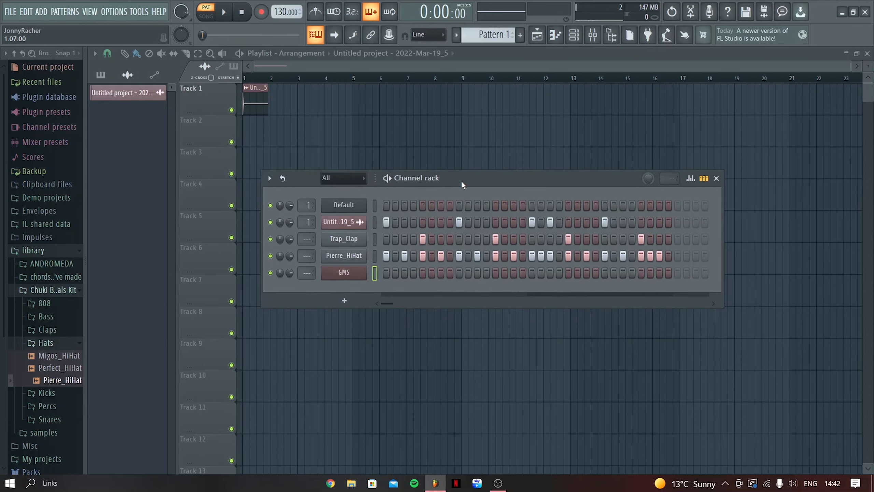